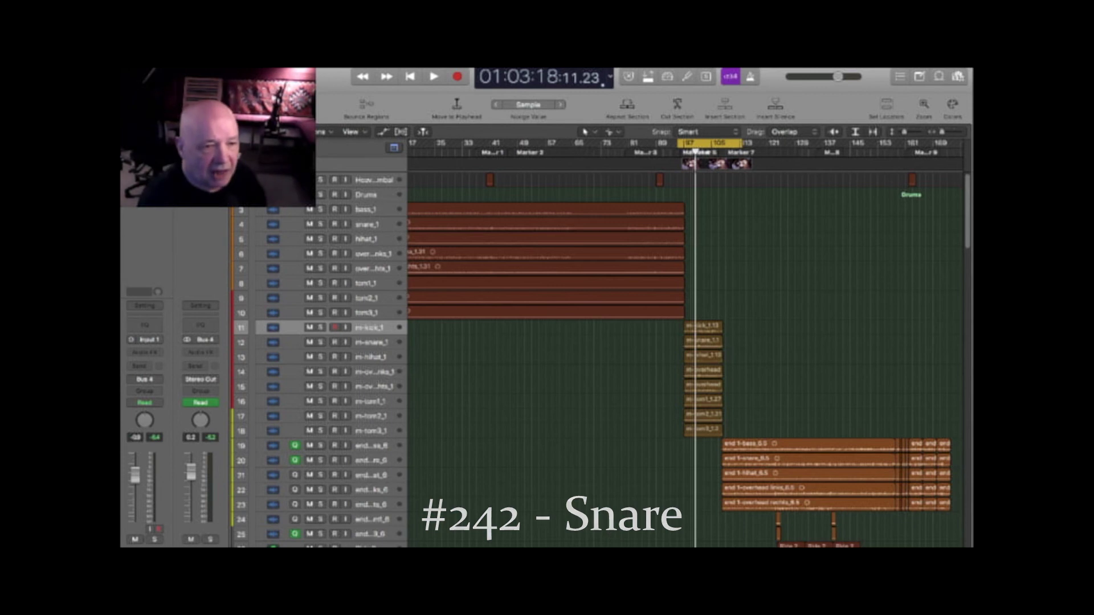
Pull the cycle range's left edge slightly earlier in the ruler and browse the drum session.
scroll(618, 544, "left", 3)
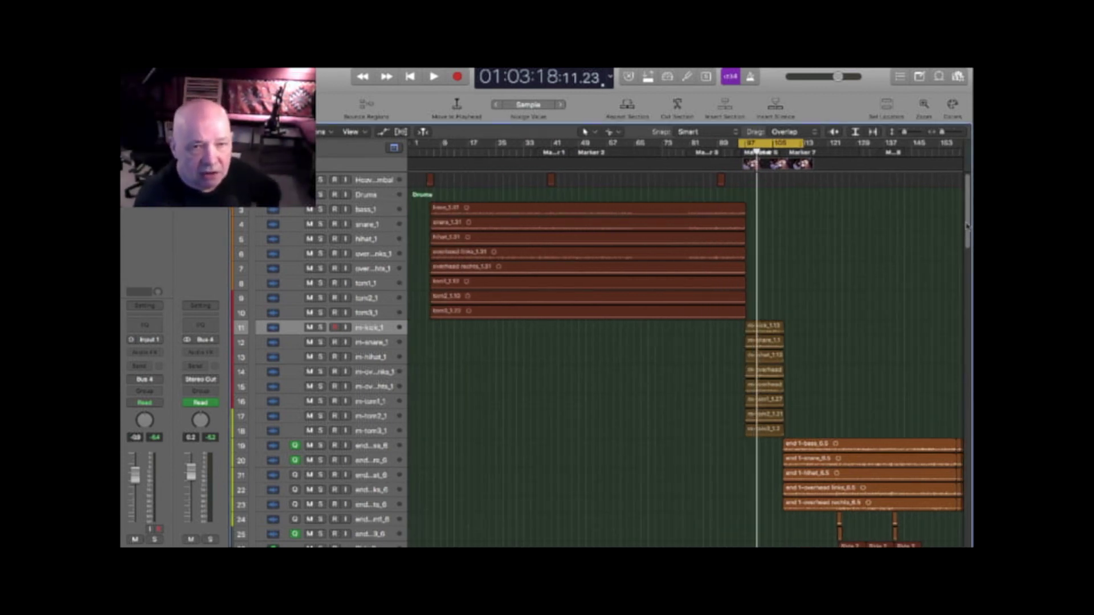
scroll(967, 228, "down", 3)
scroll(966, 235, "up", 3)
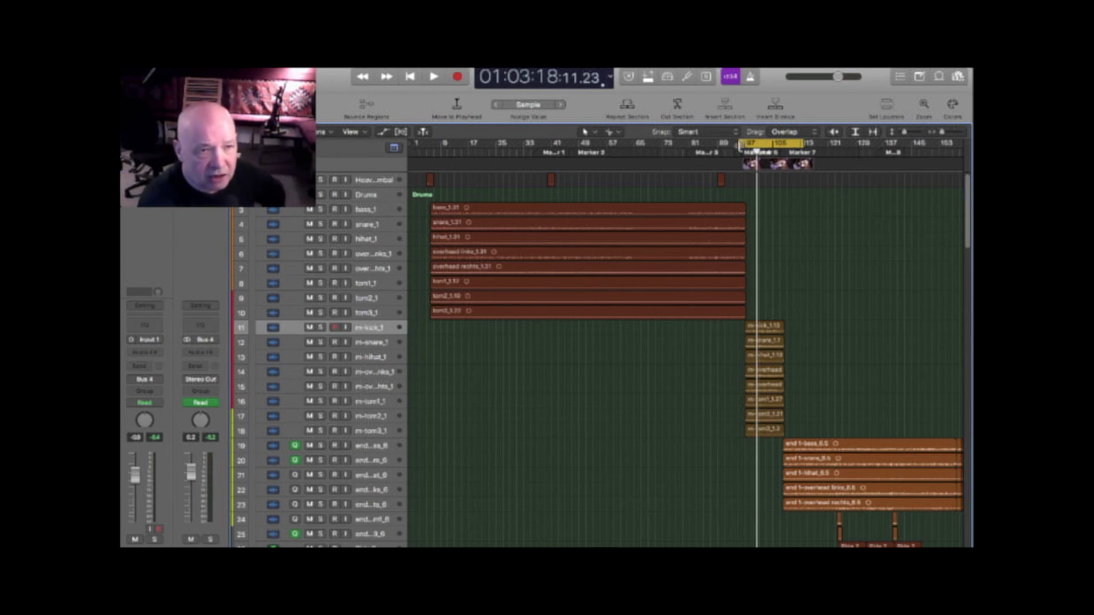
left_click_drag(739, 147, 731, 147)
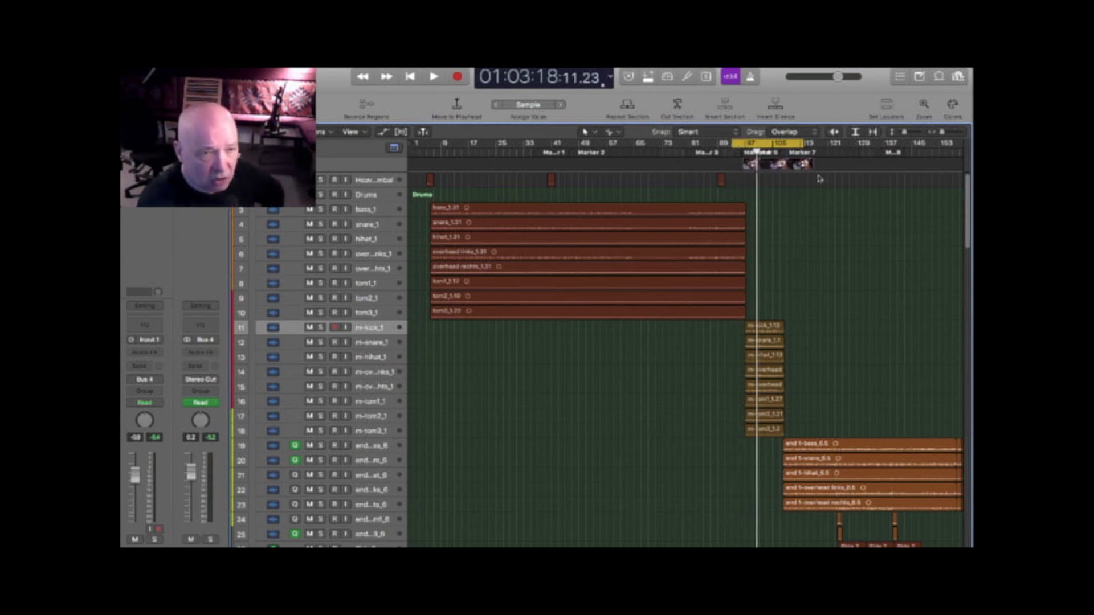
mouse_move(967, 189)
left_mouse_down()
mouse_move(950, 418)
mouse_move(937, 142)
left_mouse_up()
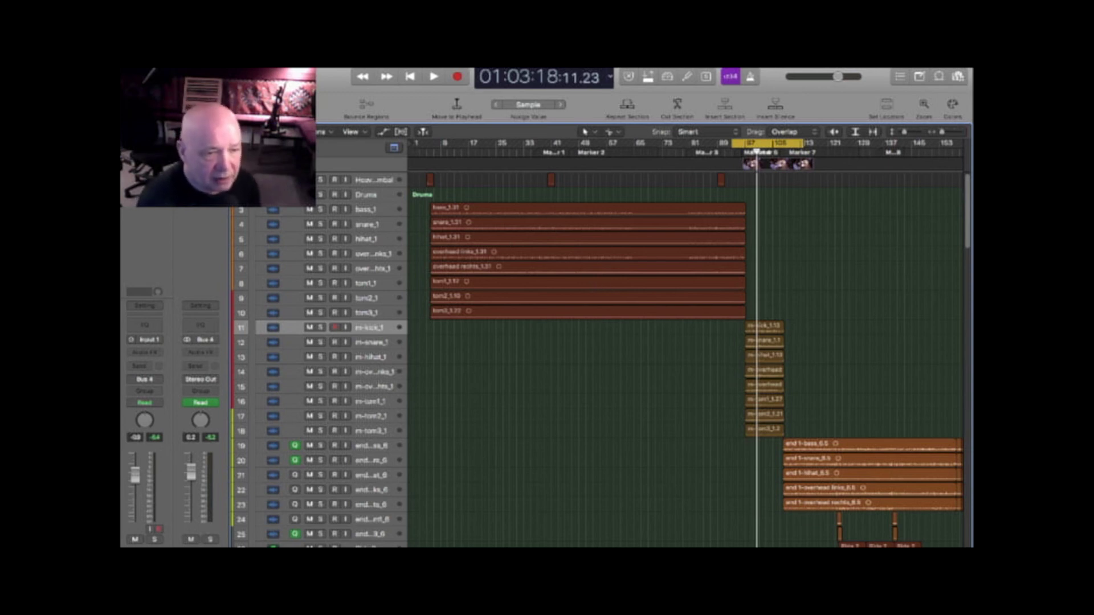
scroll(703, 462, "right", 5)
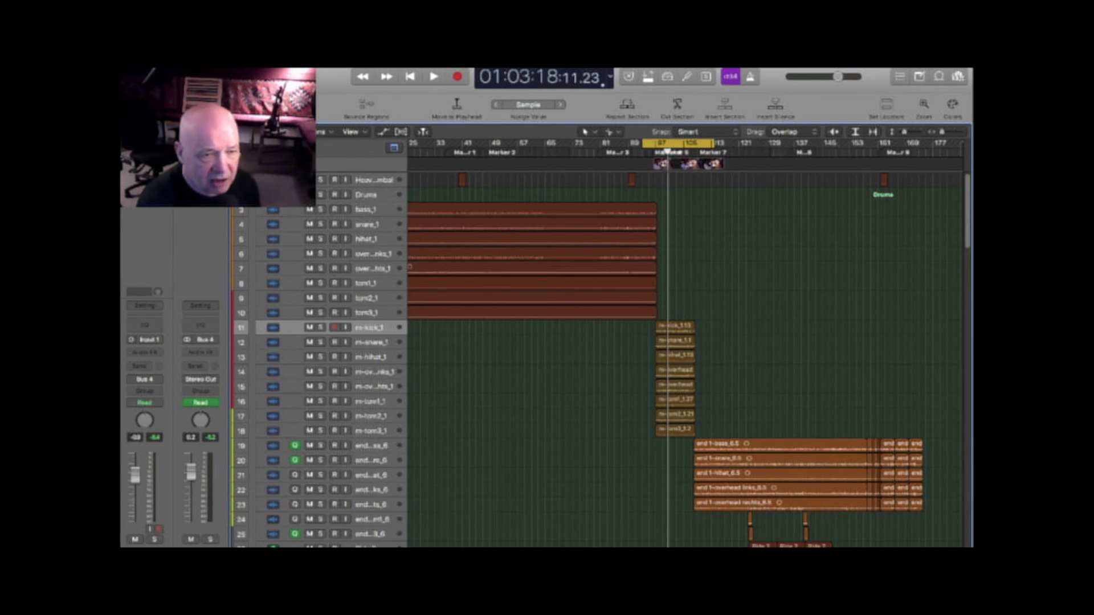
scroll(785, 429, "right", 1)
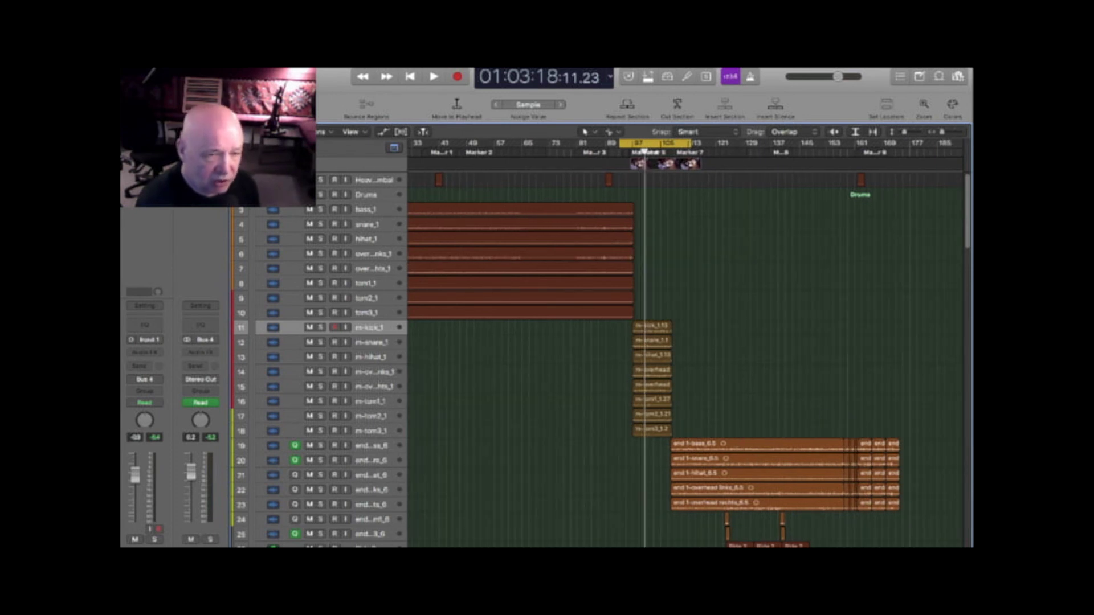
scroll(684, 341, "left", 1)
scroll(684, 342, "left", 1)
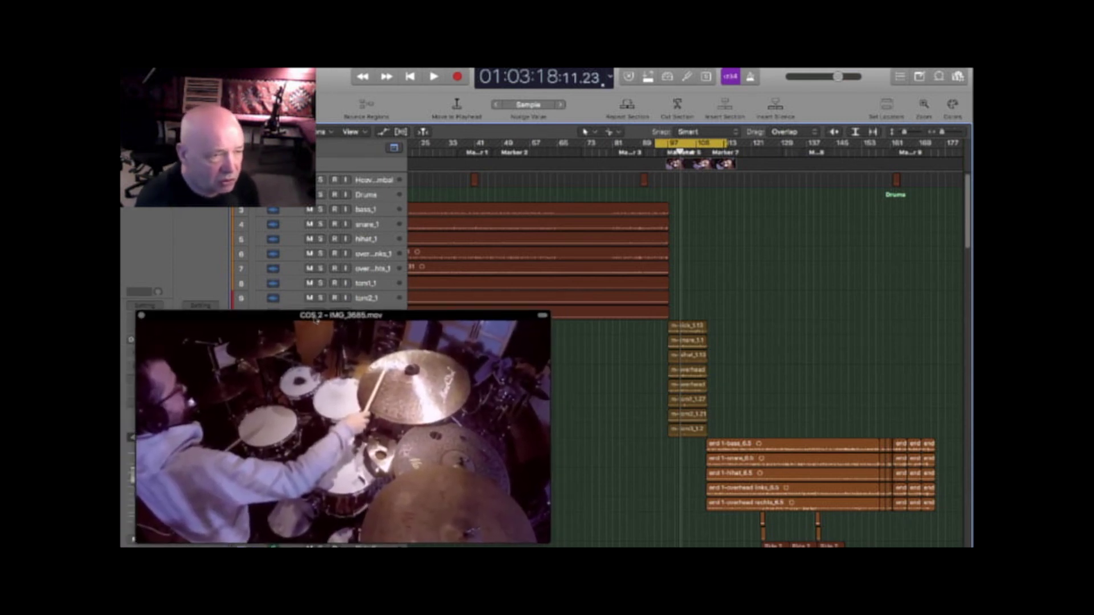
Reposition the drum video, play the cycled section, and zoom onto the m-kick to m-tom regions.
left_click_drag(310, 319, 313, 333)
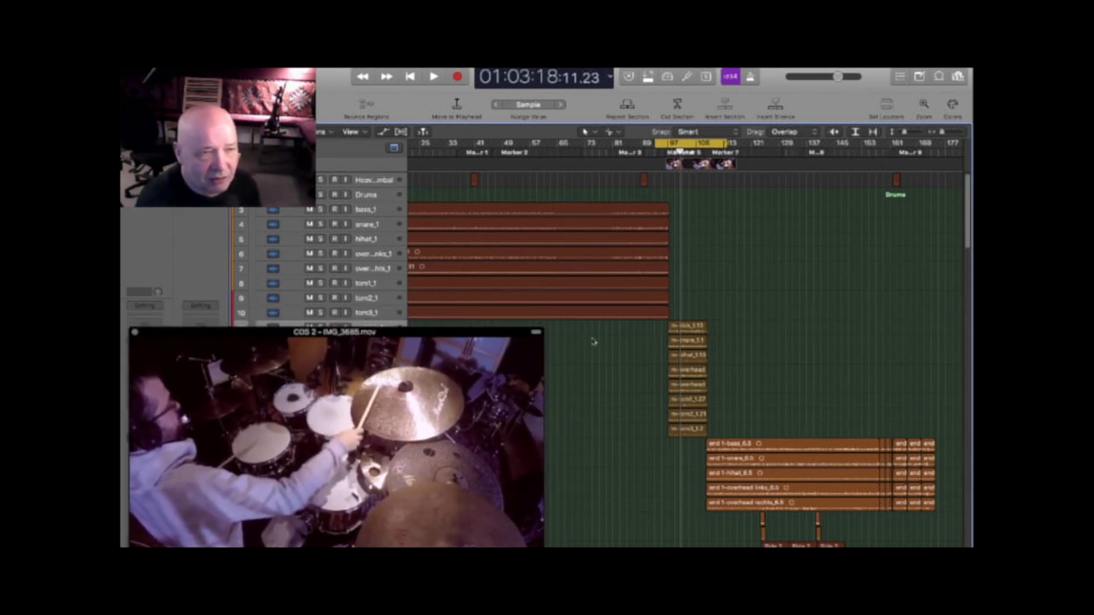
key("space")
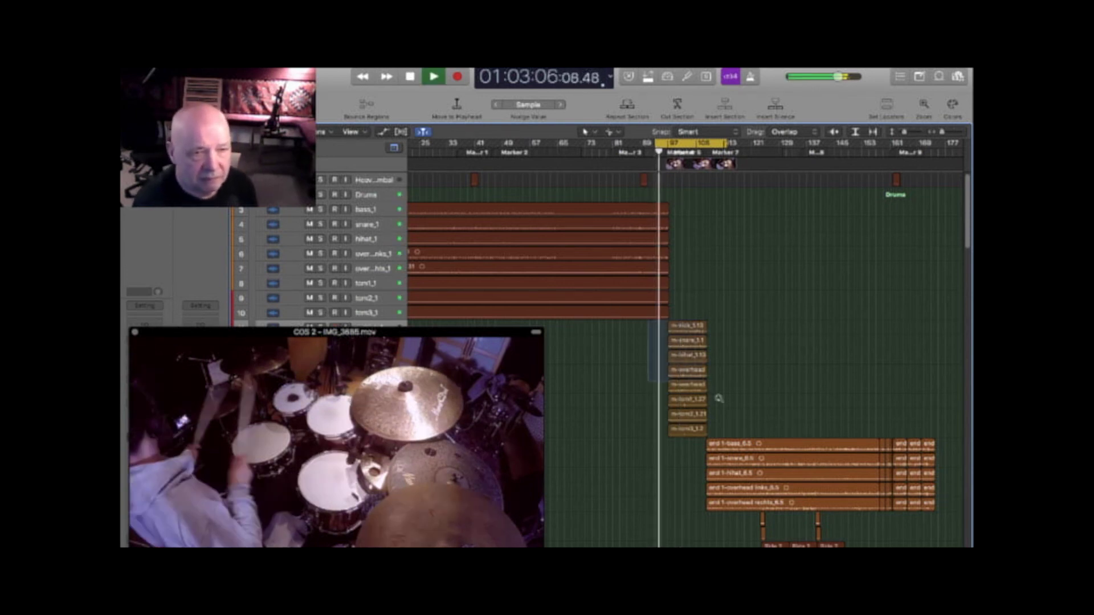
left_click_drag(667, 324, 747, 432)
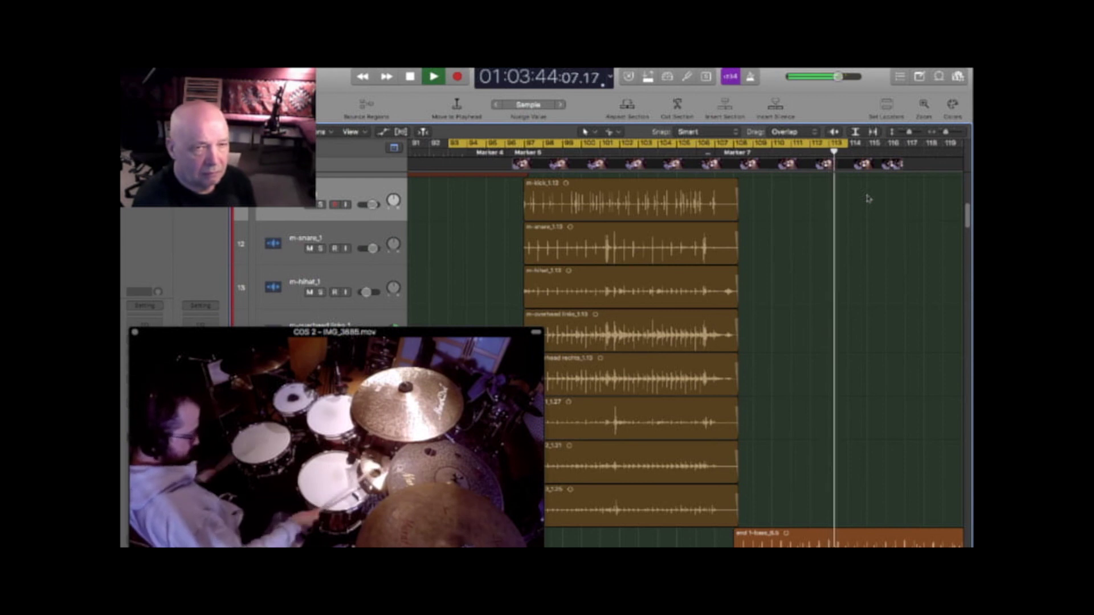
Stop playback, close the drum performance video, and select the kick region.
key("space")
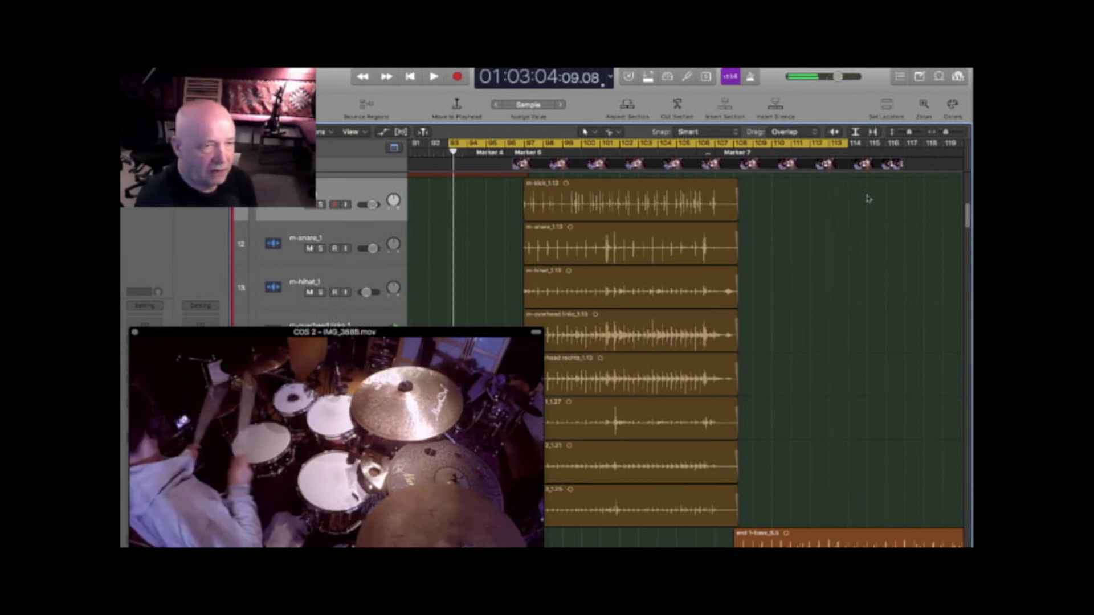
key("super+w")
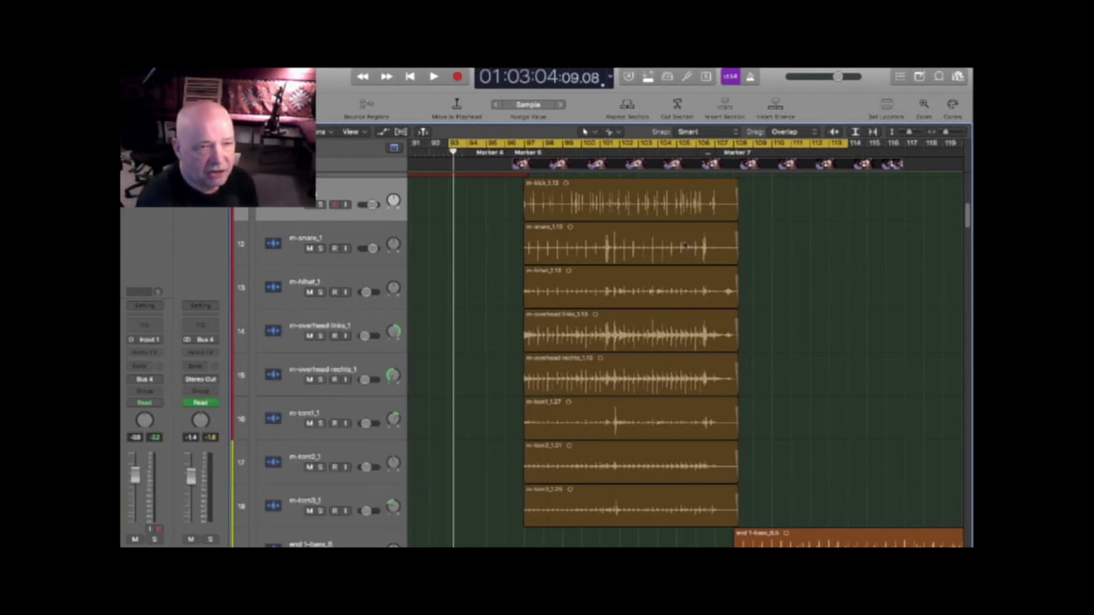
left_click(344, 194)
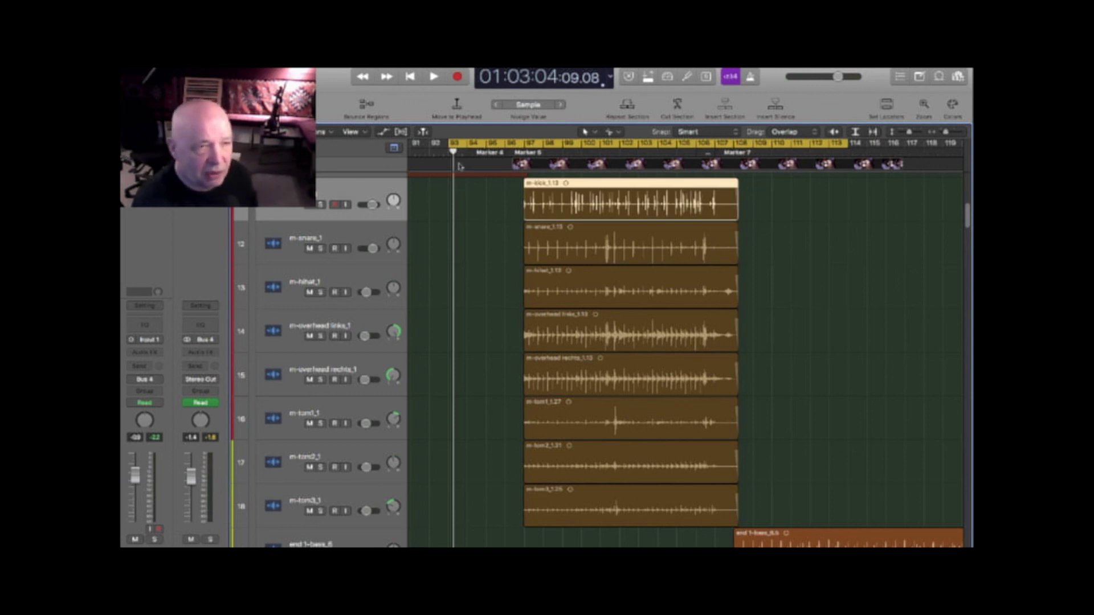
Move the cycle start to bar 96 and insert Ceilings Of Sound PRO (Mono) on the kick.
left_click_drag(452, 142, 516, 143)
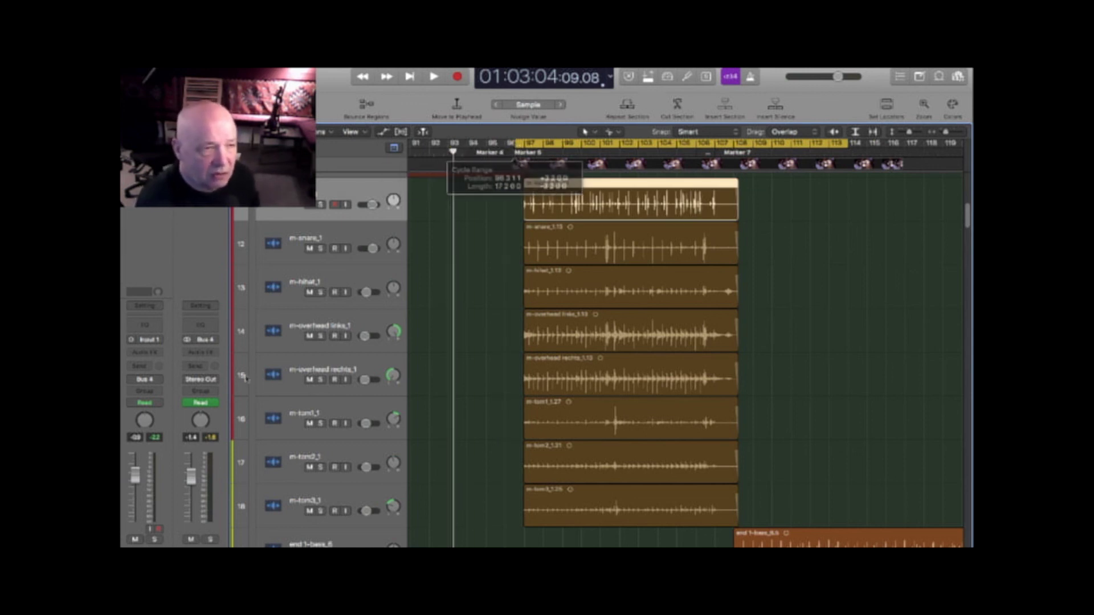
left_click(160, 354)
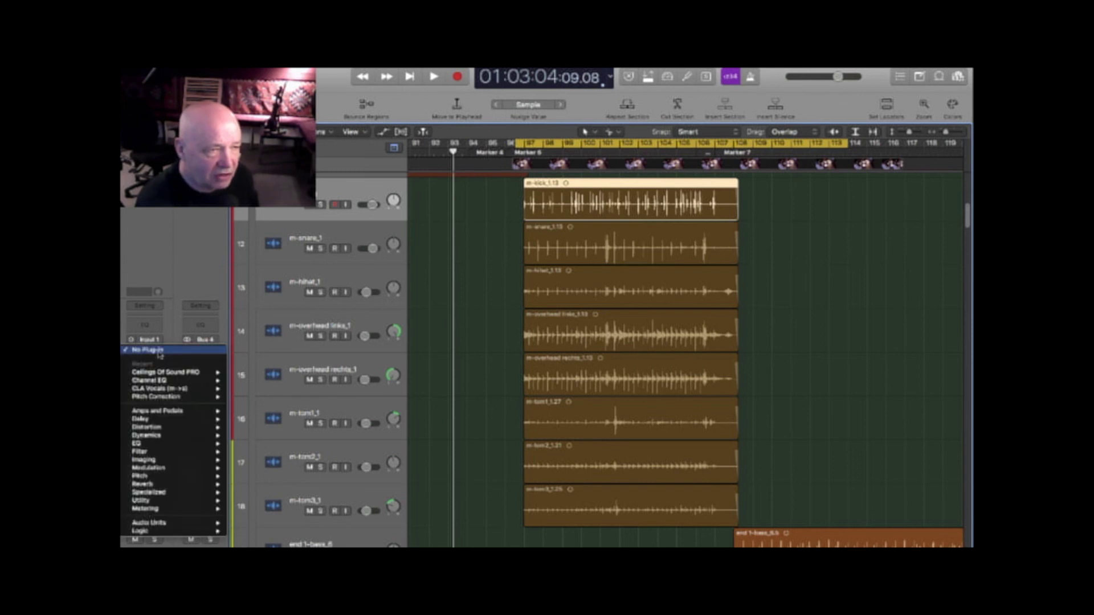
mouse_move(167, 371)
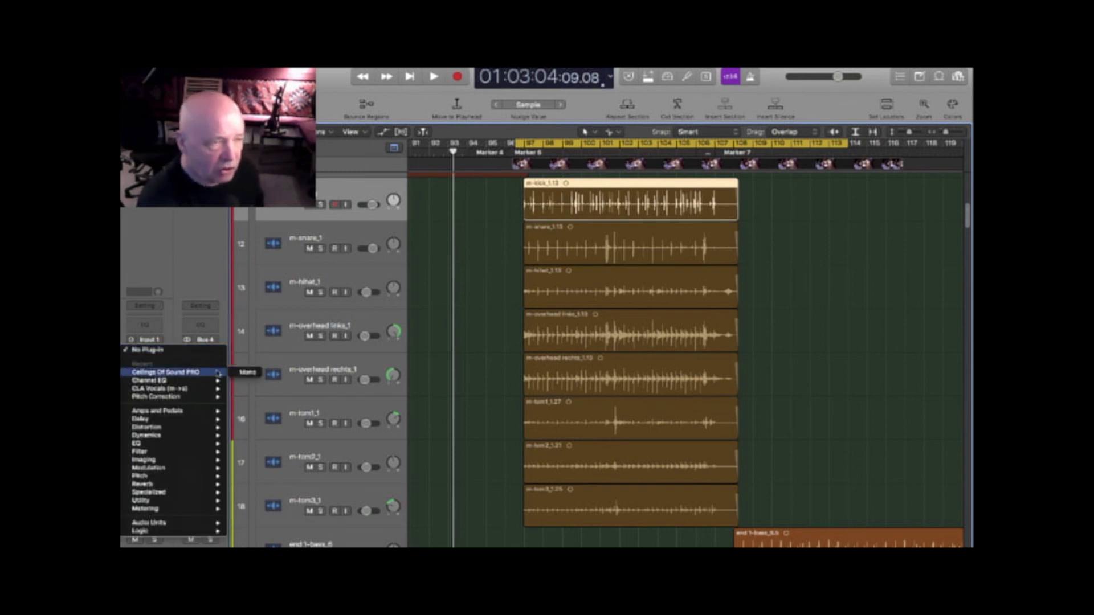
left_click(254, 375)
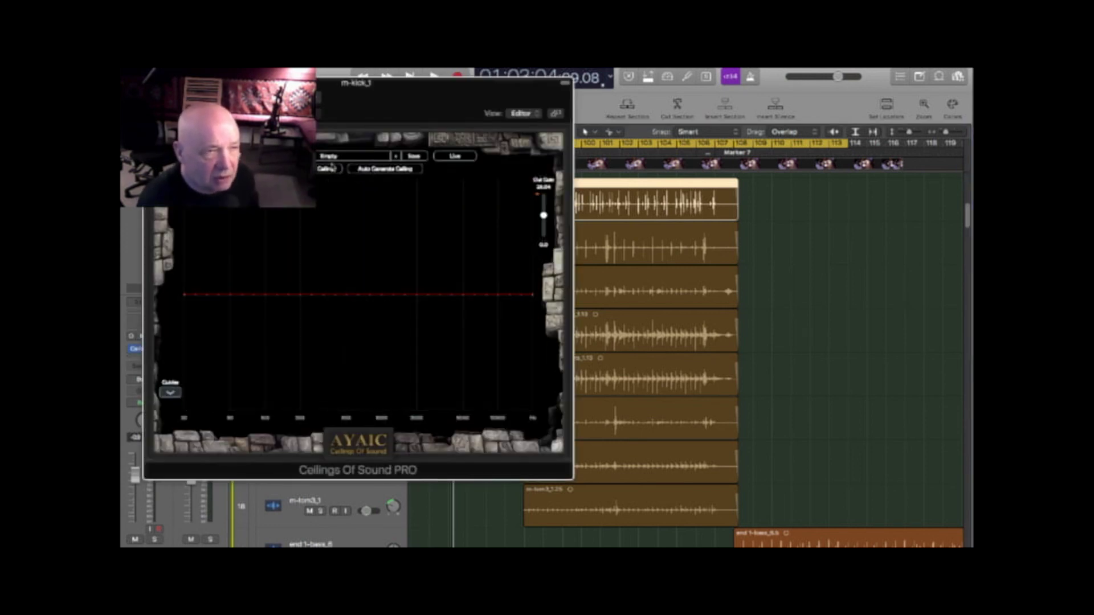
Audition KICK - Deep Smack and Disco Club during playback, then settle on KICK - Dry Rock.
left_click(333, 159)
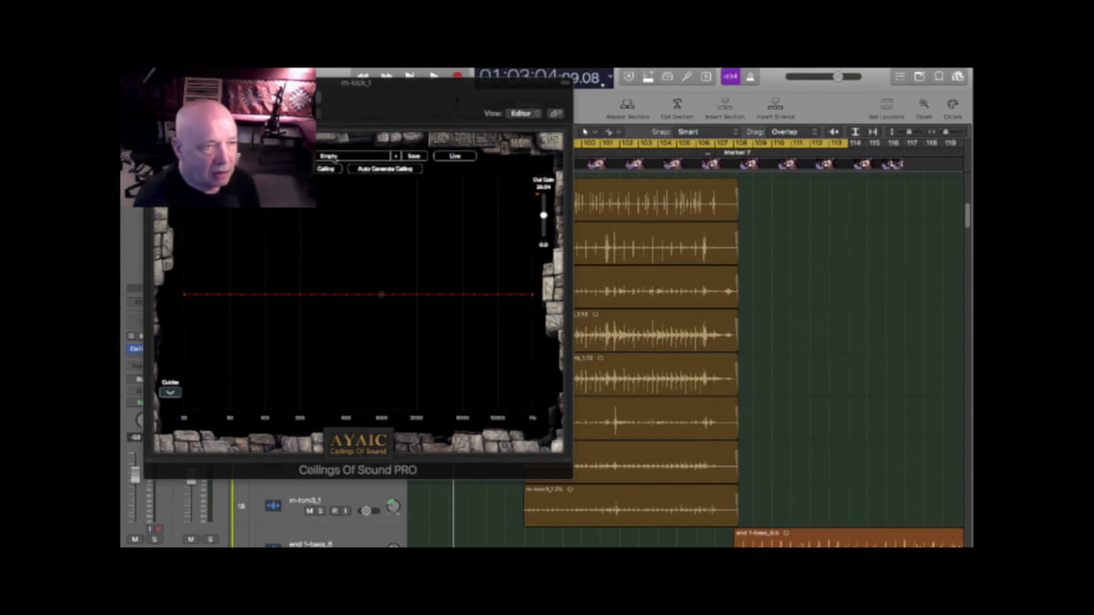
left_click(334, 159)
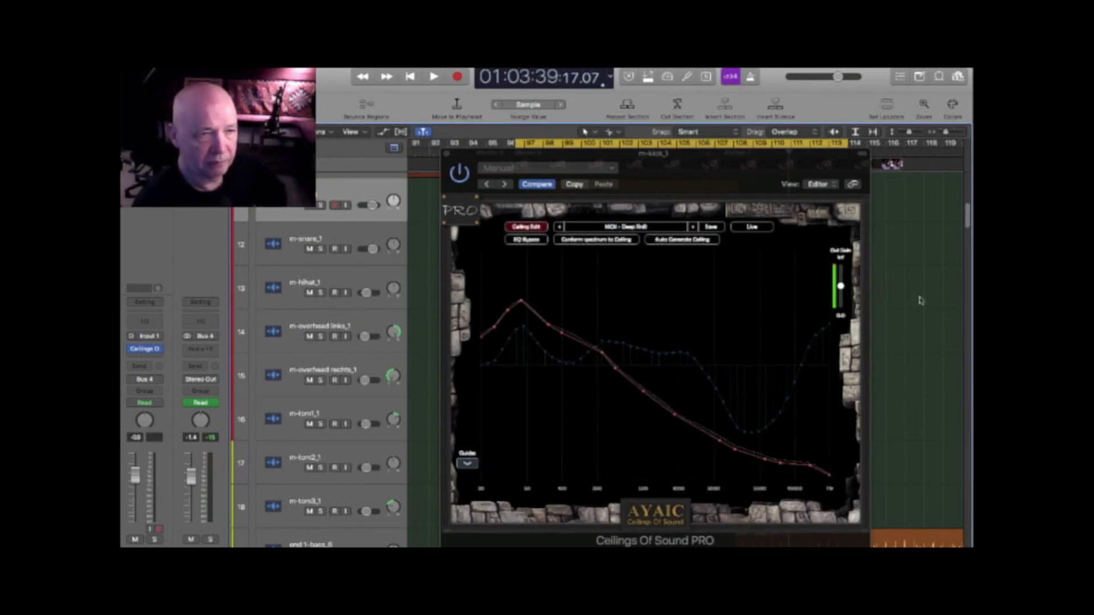
key("space")
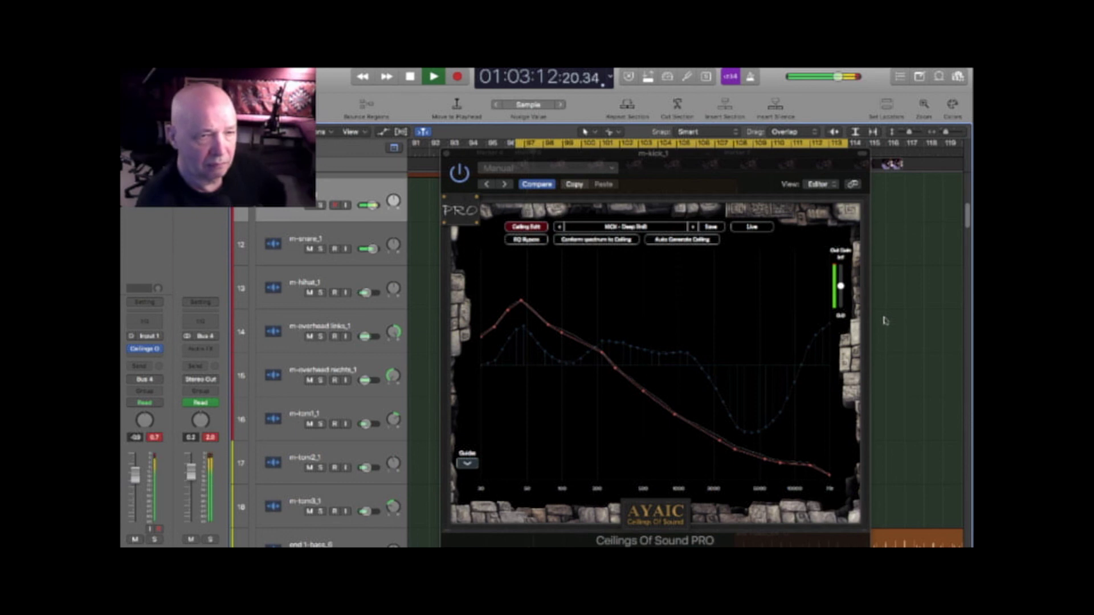
left_click(693, 227)
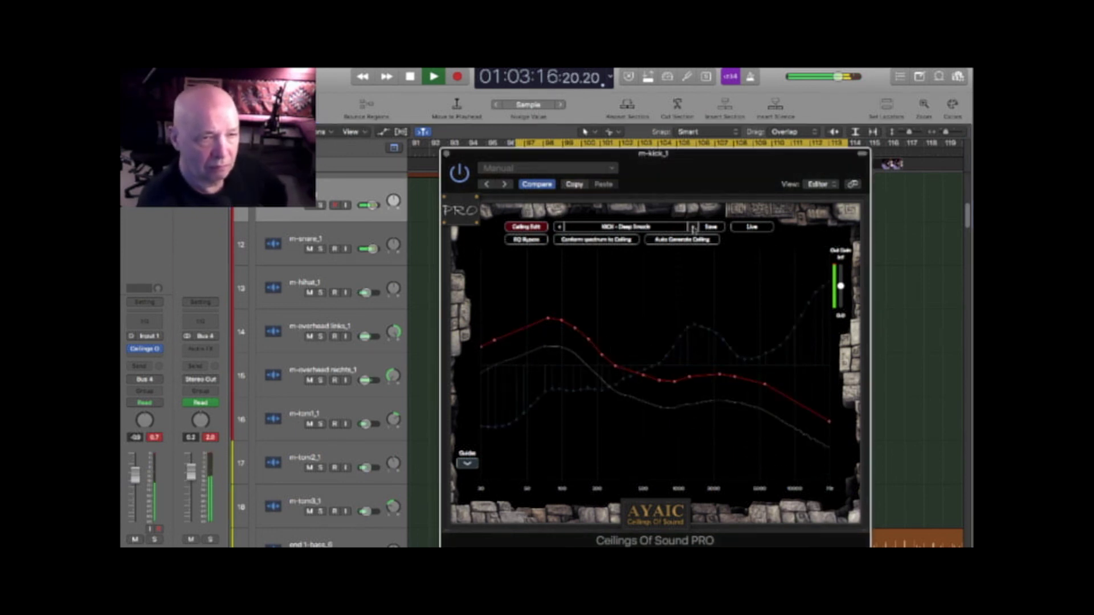
left_click(693, 227)
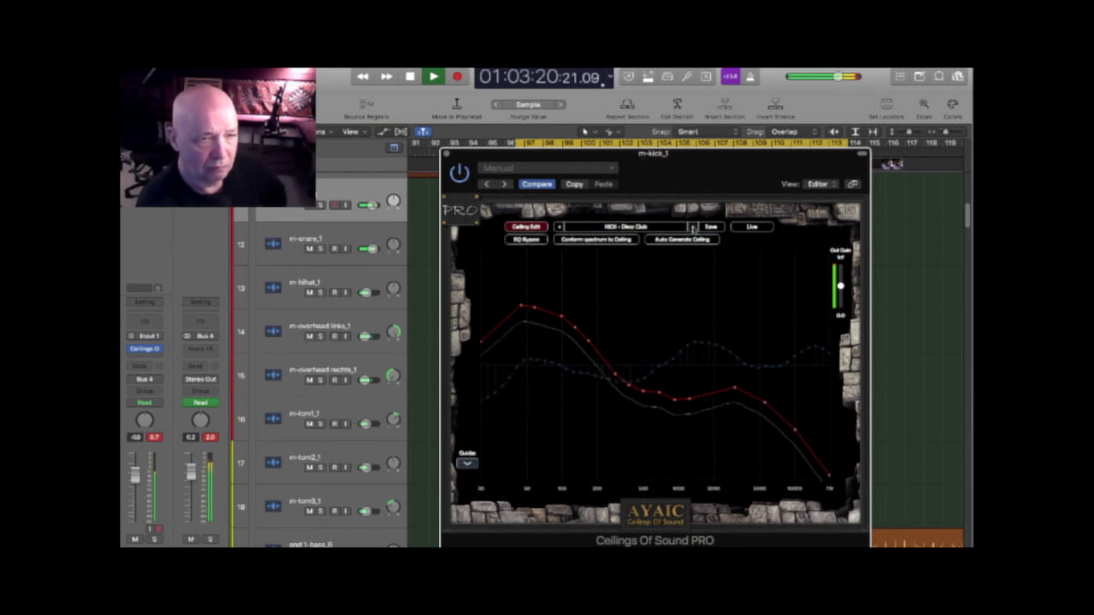
left_click(693, 228)
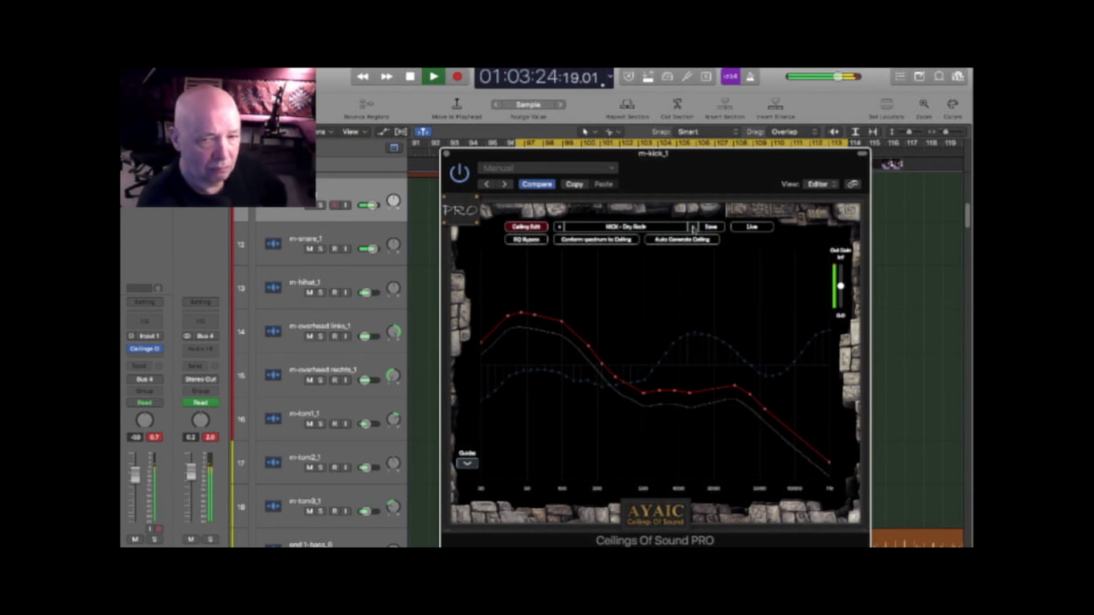
left_click(155, 438)
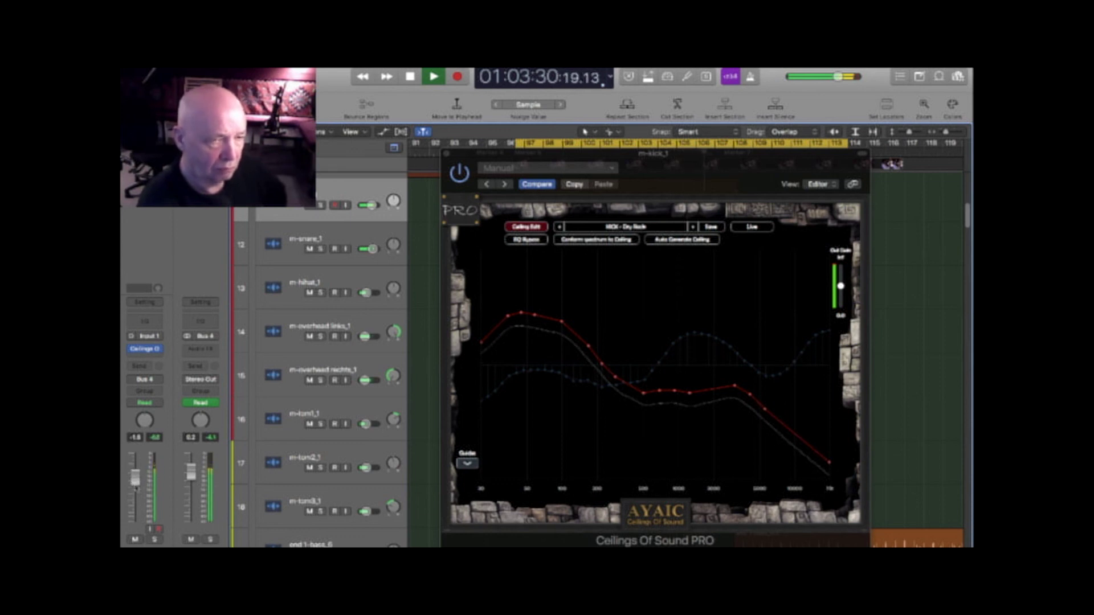
key("space")
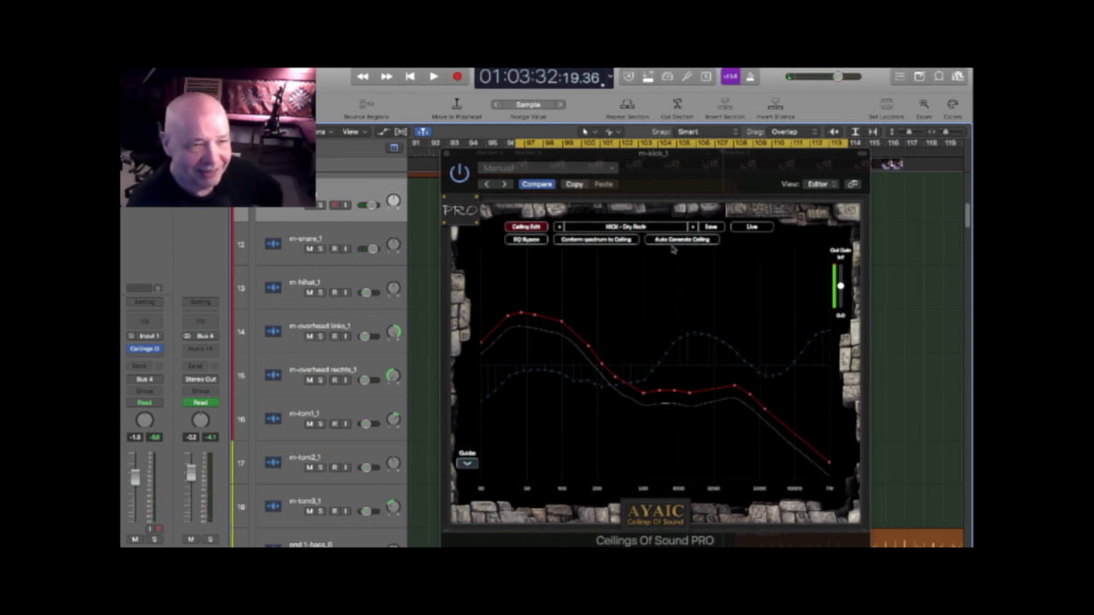
left_click(525, 227)
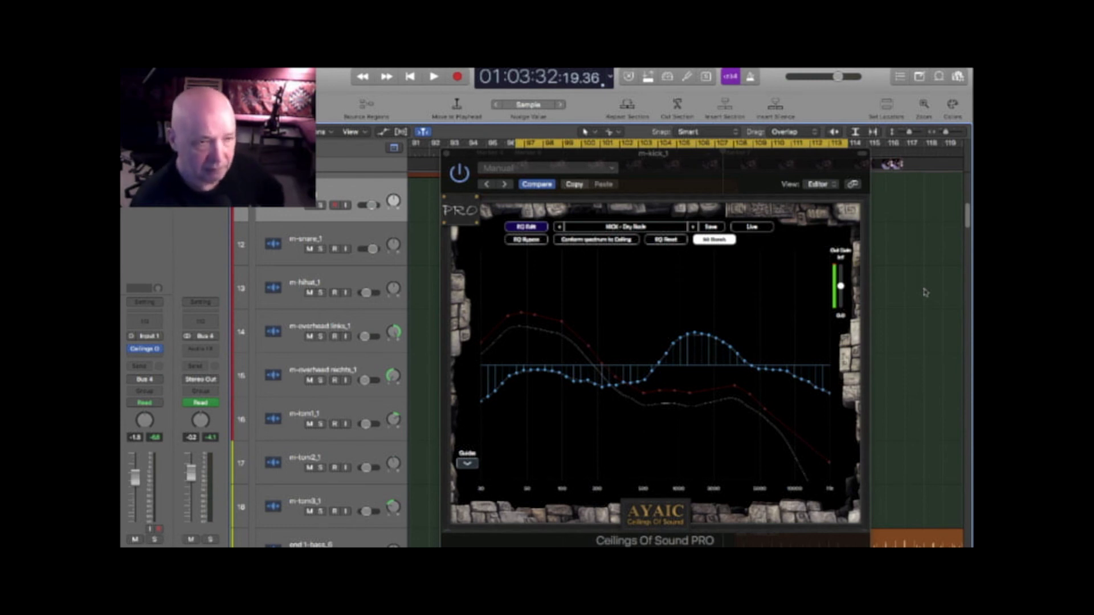
key("space")
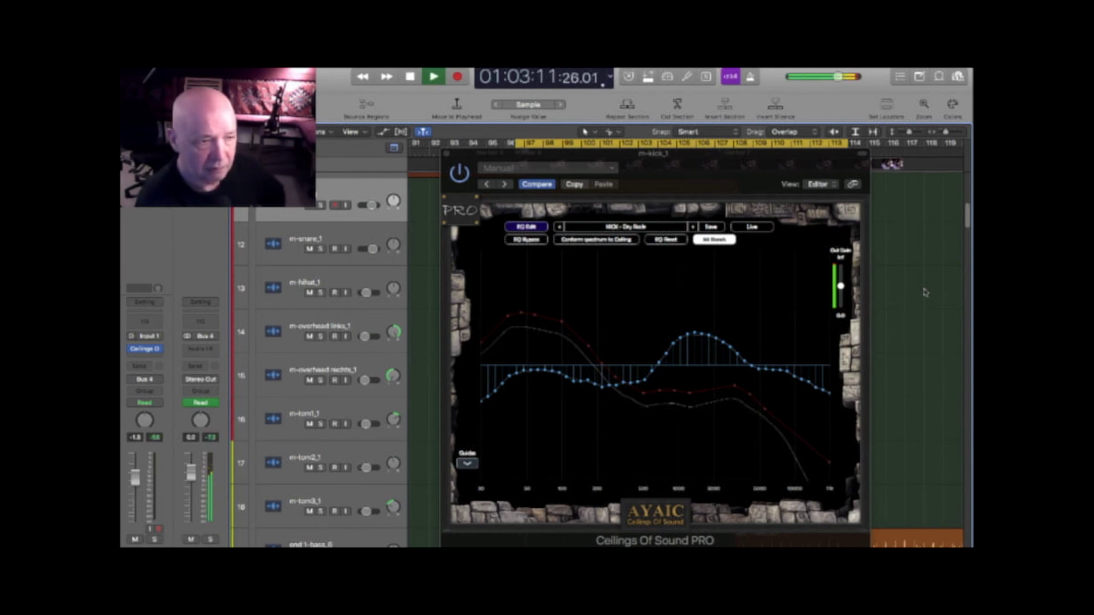
left_click(798, 383)
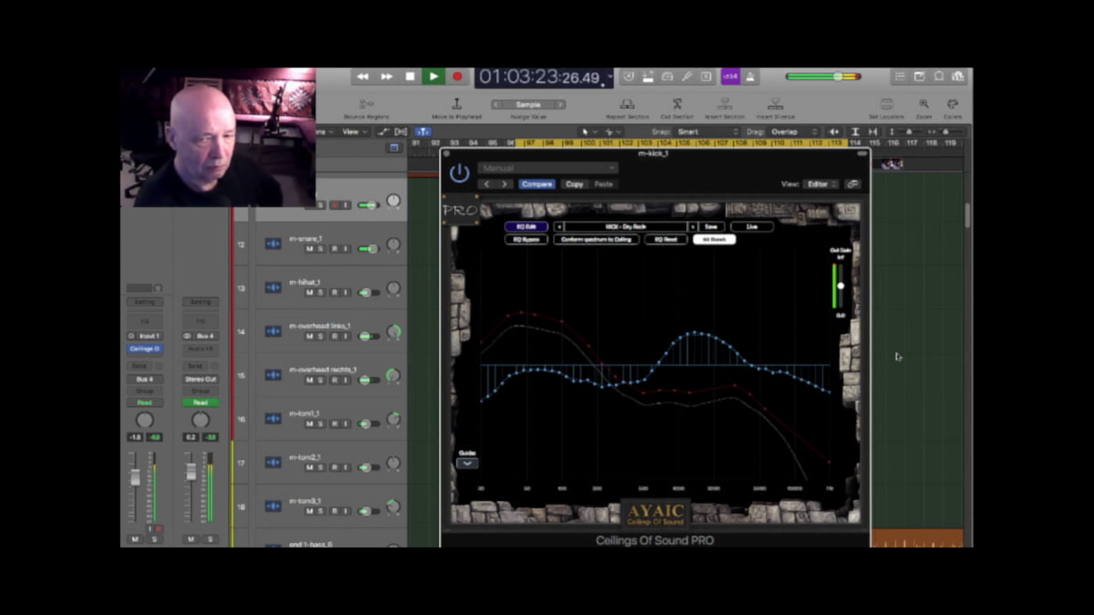
key("space")
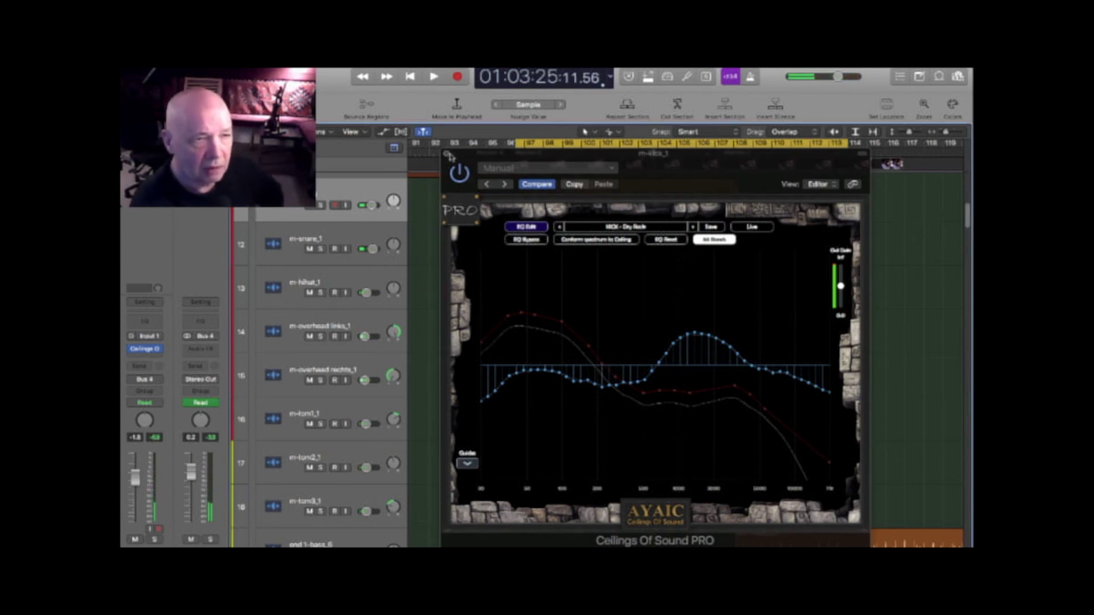
Close the kick's Ceilings Of Sound PRO window and zoom the arrange area to the regions.
left_click(447, 154)
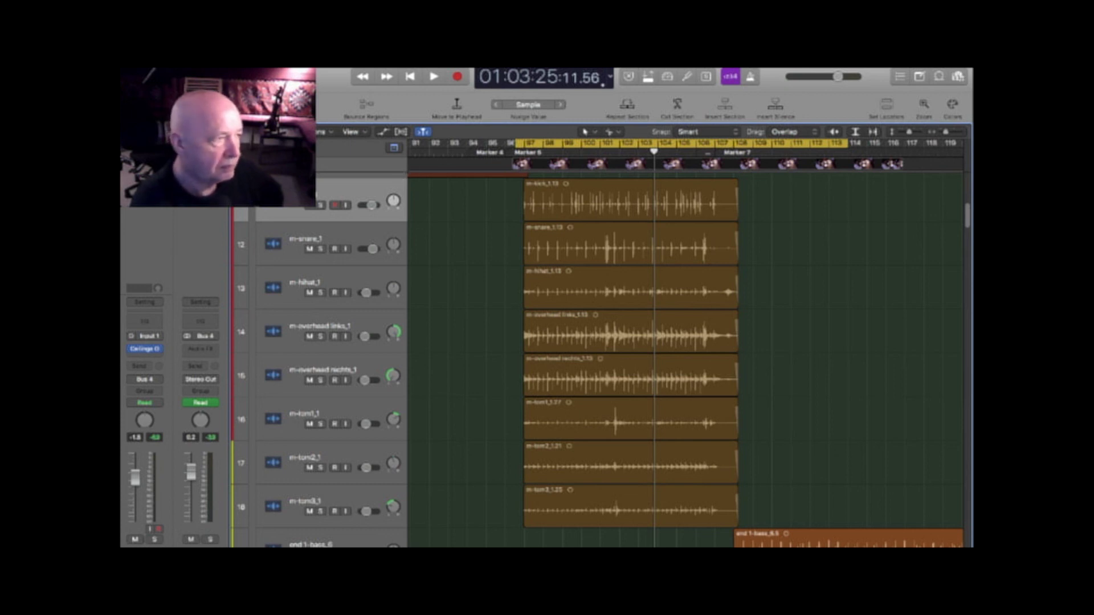
key("z")
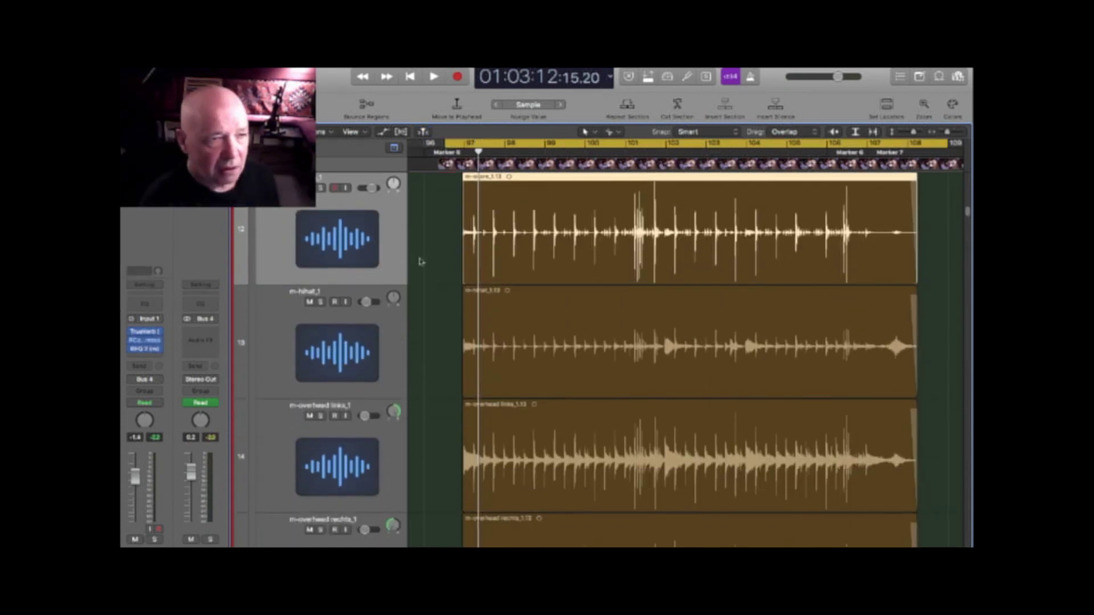
scroll(266, 213, "up", 10)
left_click(376, 223)
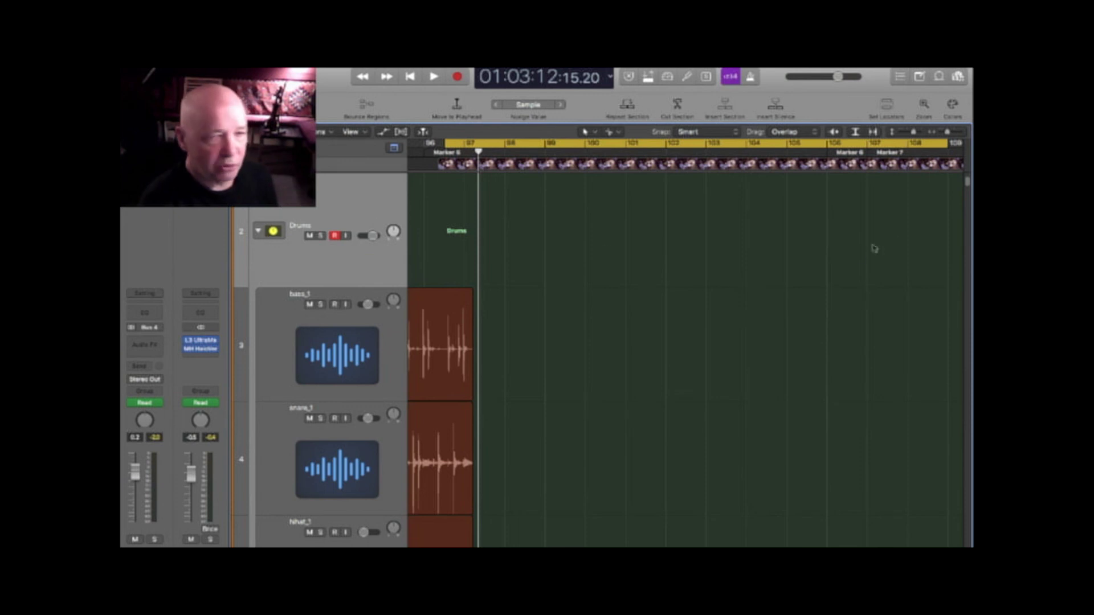
left_click_drag(965, 188, 965, 209)
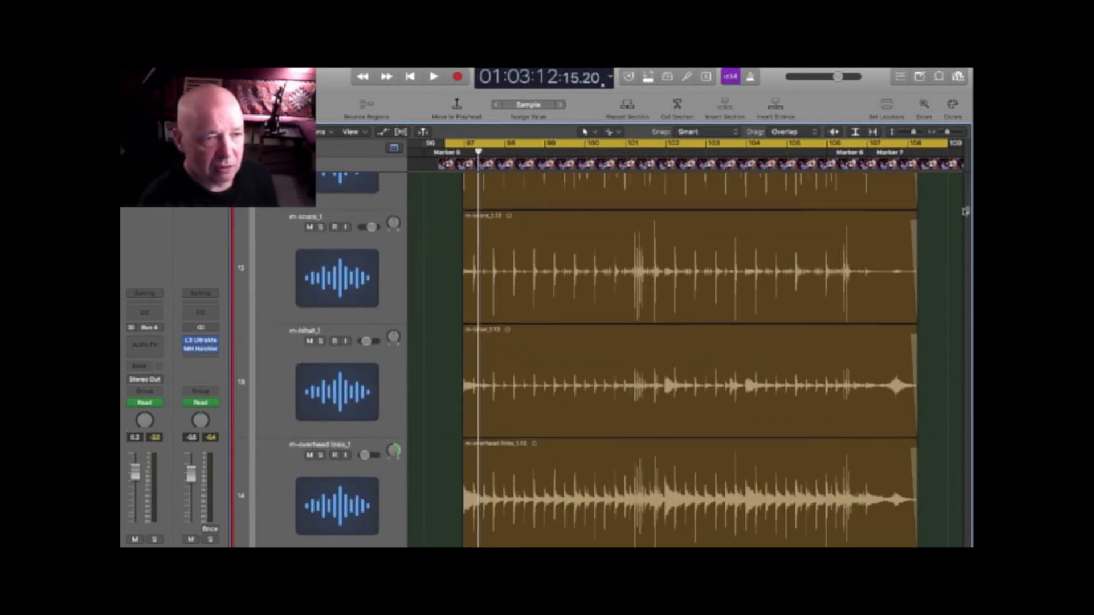
scroll(616, 222, "up", 2)
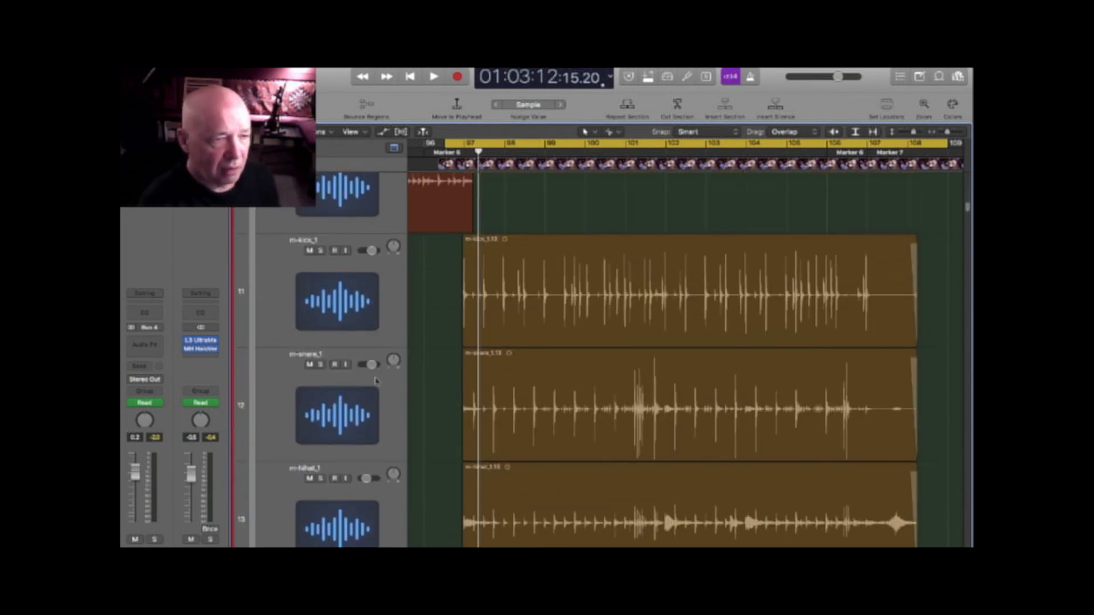
Select the m-snare_1 track and check its existing REQ 2 equalizer.
left_click(257, 365)
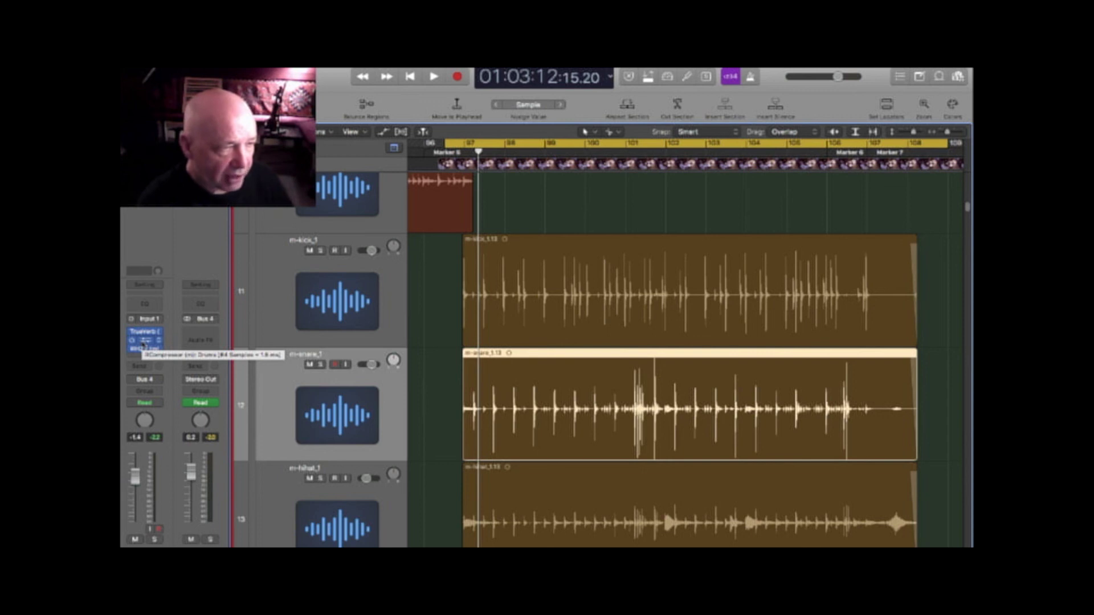
left_click(145, 349)
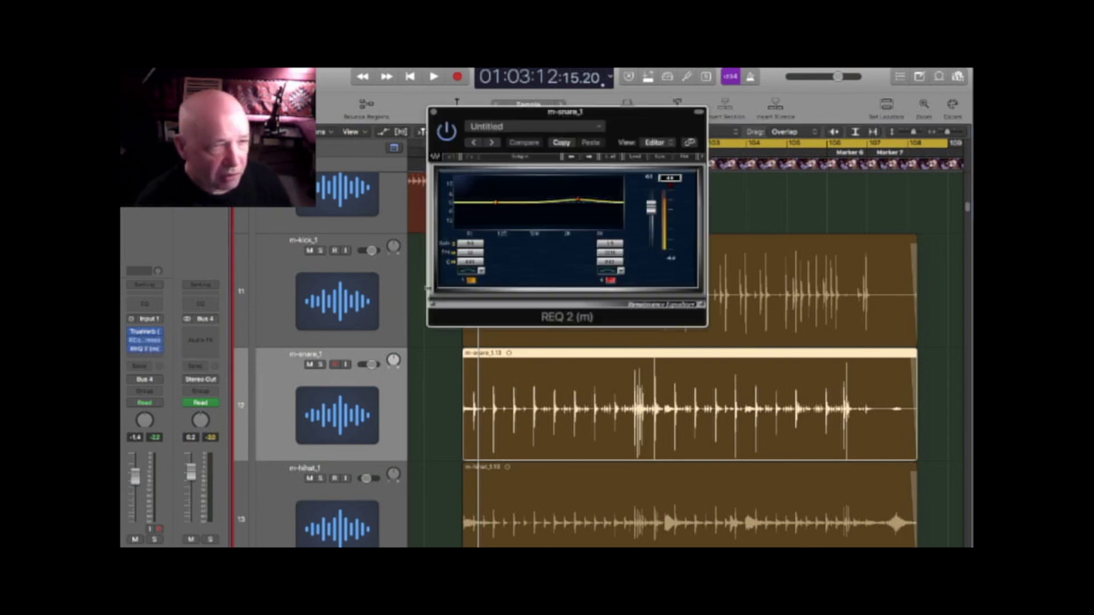
left_click(435, 114)
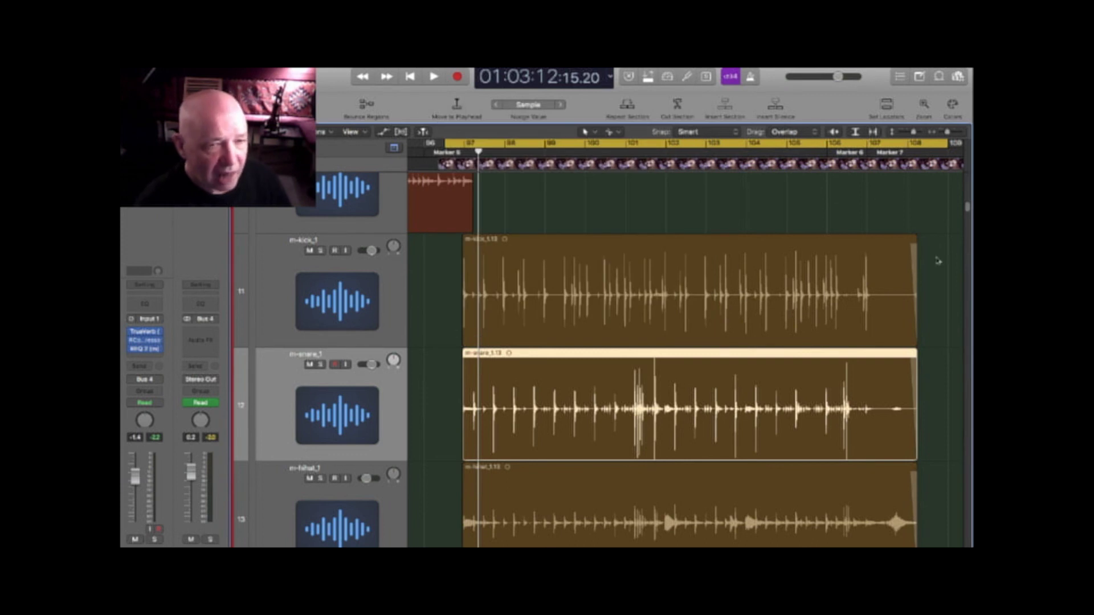
scroll(967, 209, "down", 5)
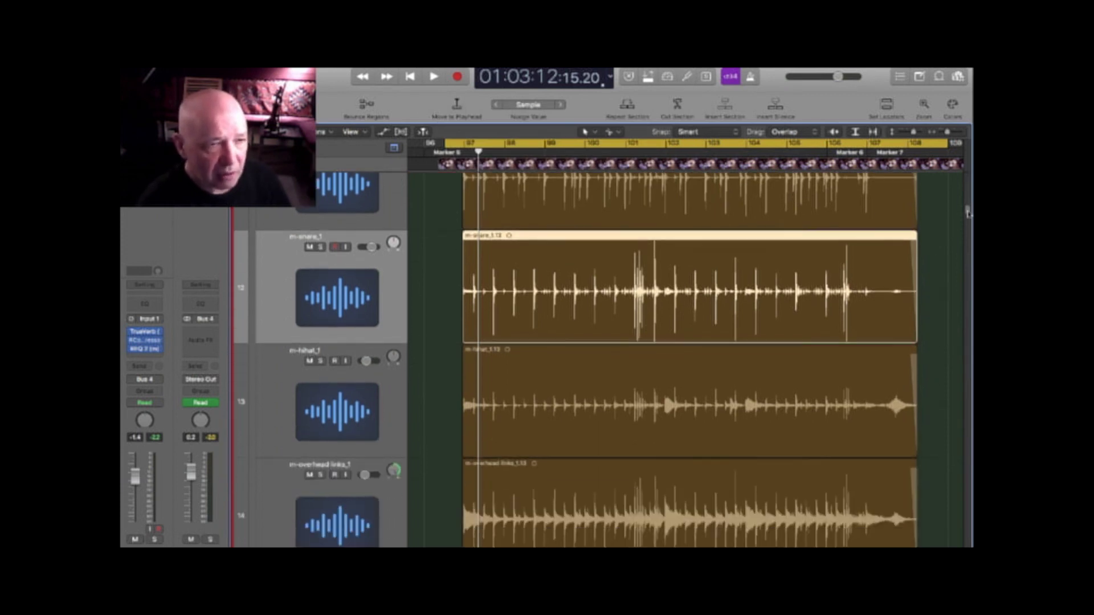
Insert Ceilings Of Sound PRO (Mono) on m-snare_1 and play the snare so its spectrum is analysed.
scroll(968, 212, "down", 3)
scroll(968, 213, "up", 1)
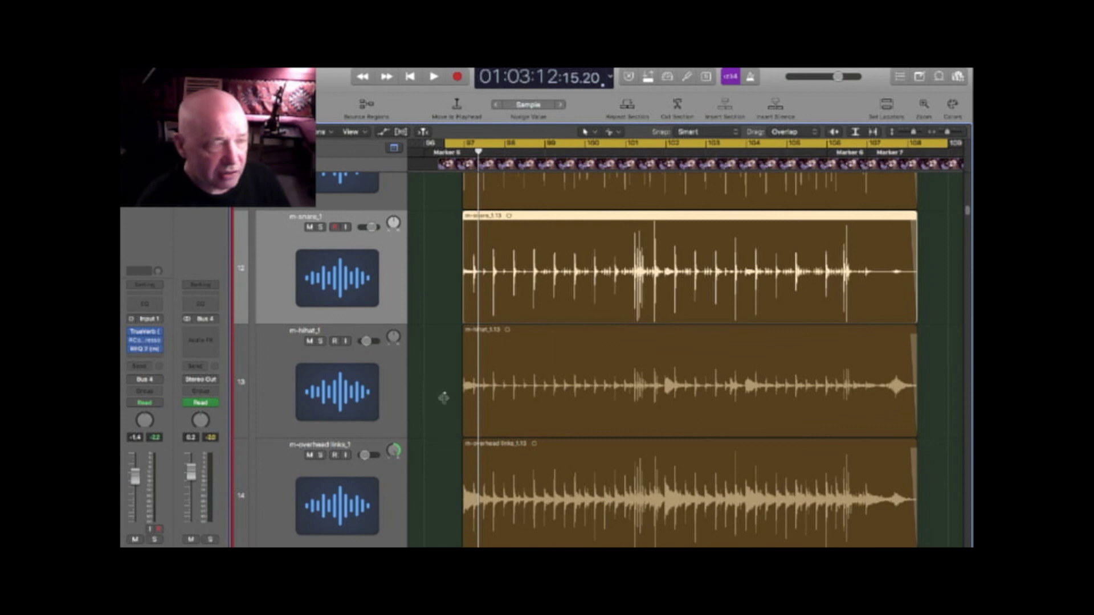
left_click(160, 358)
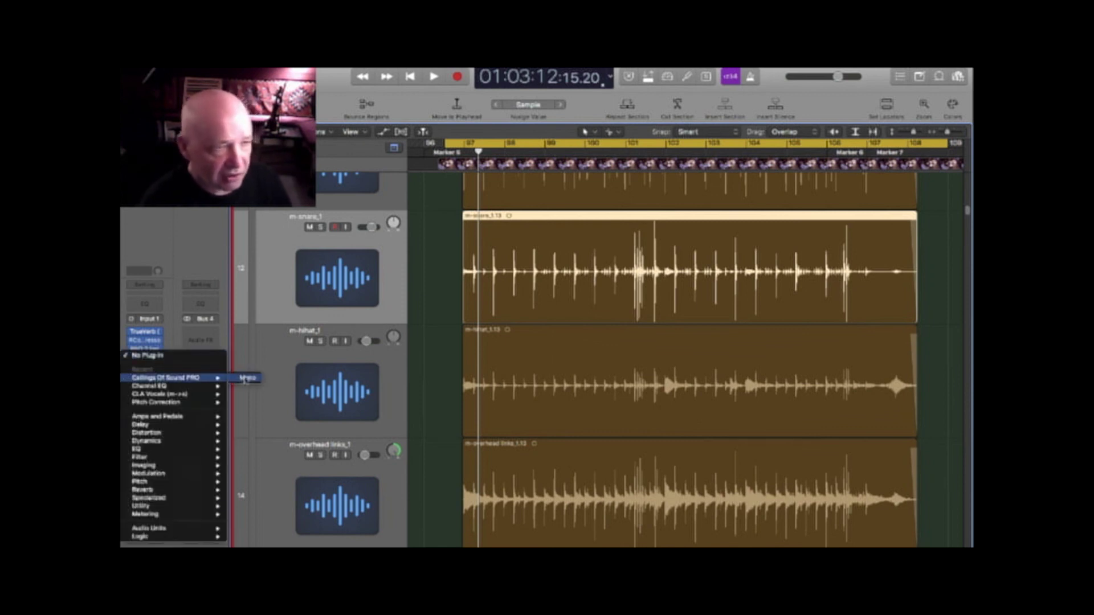
left_click(245, 379)
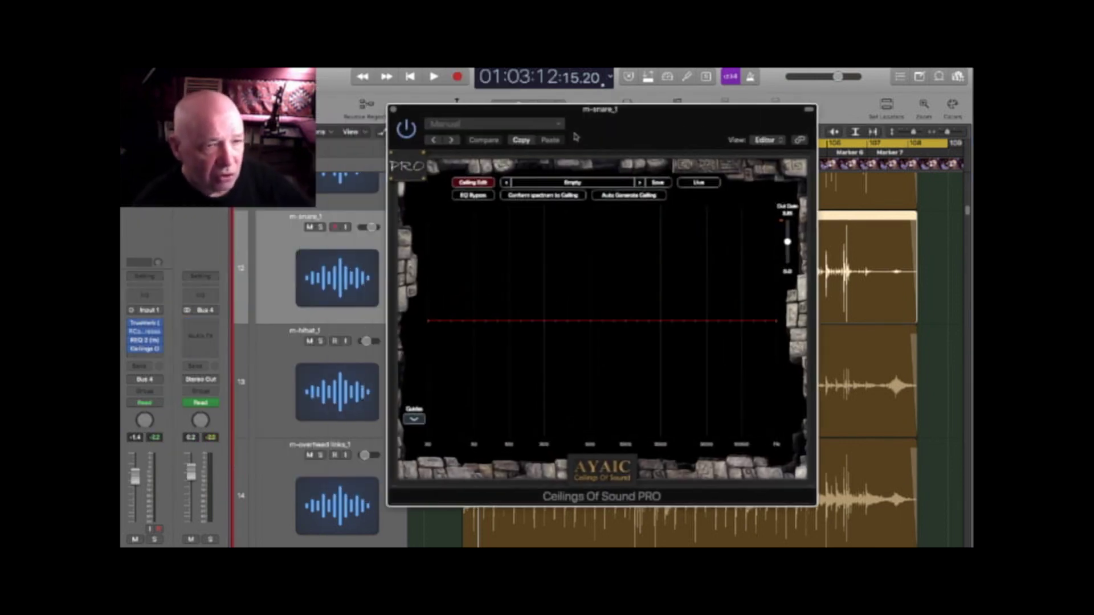
left_click(948, 226)
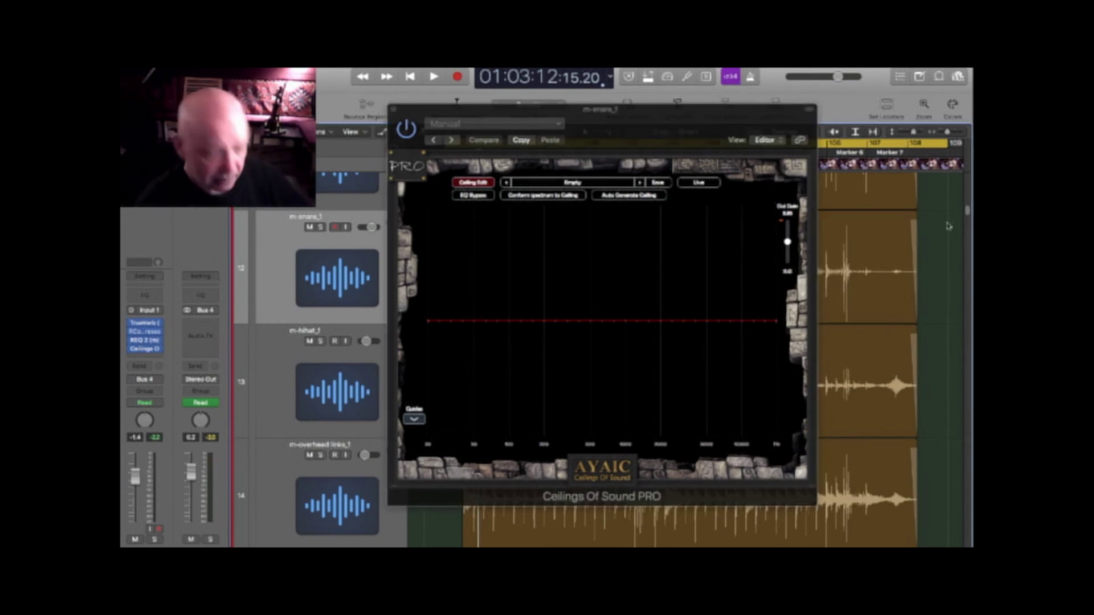
key("space")
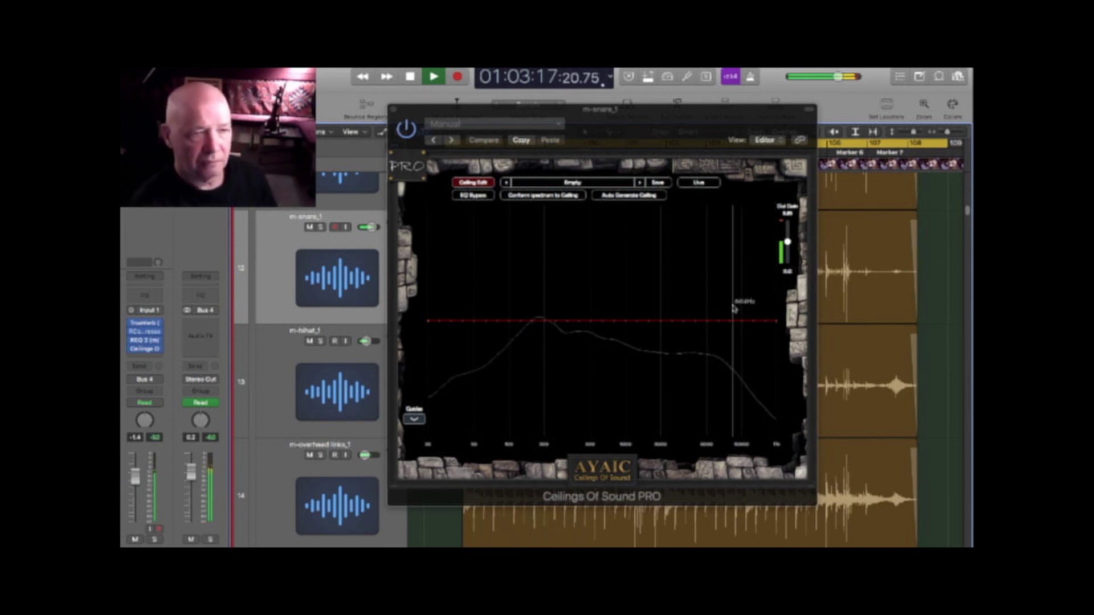
key("space")
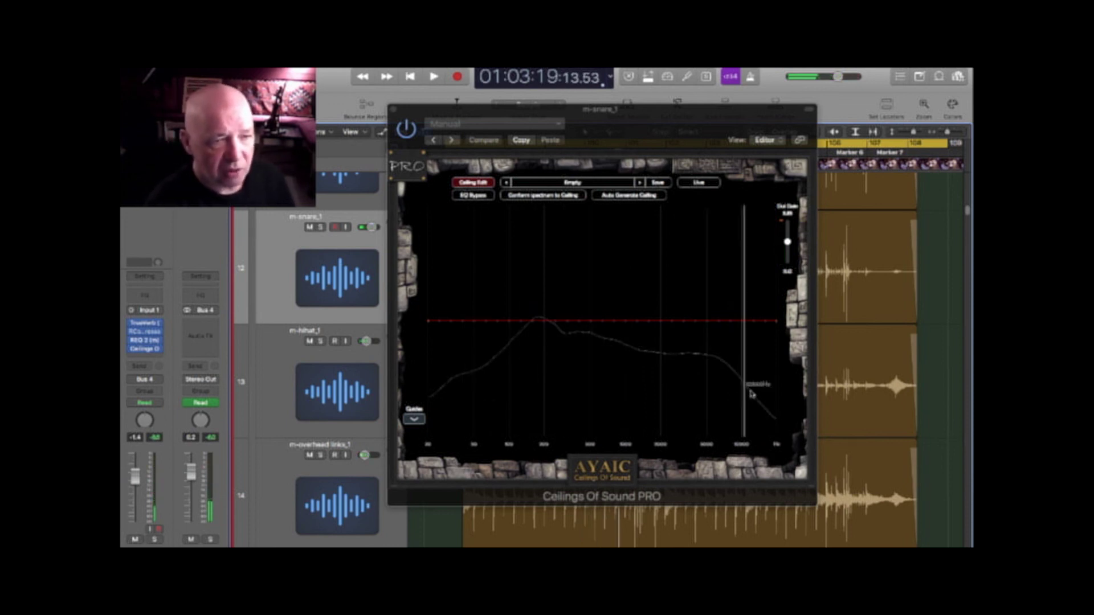
Auto-generate a ceiling from the snare spectrum and show the brown-noise guide.
left_click(623, 196)
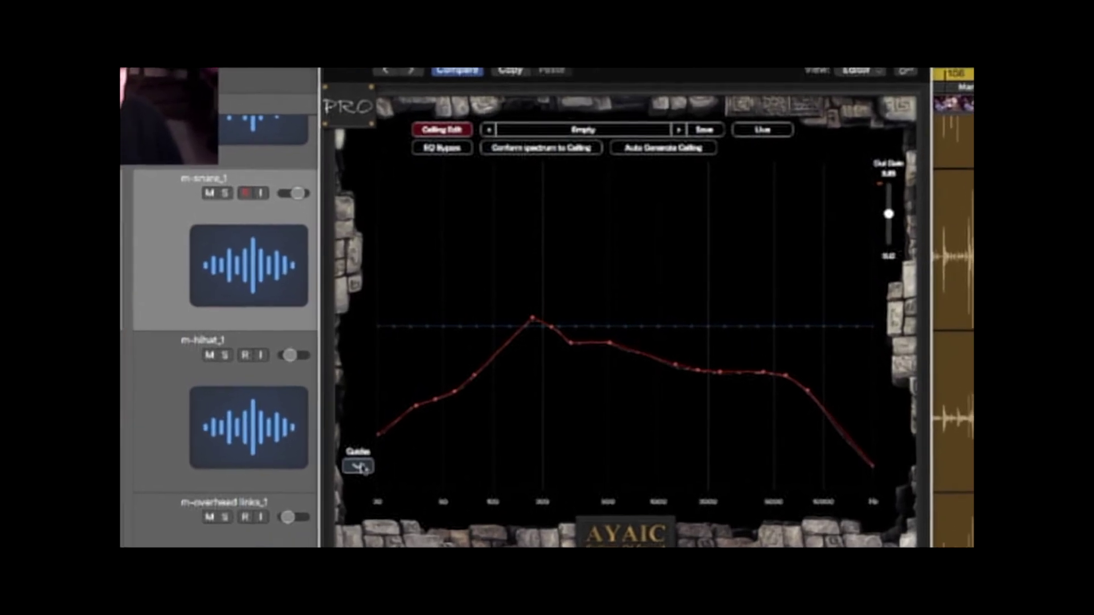
left_click(350, 477)
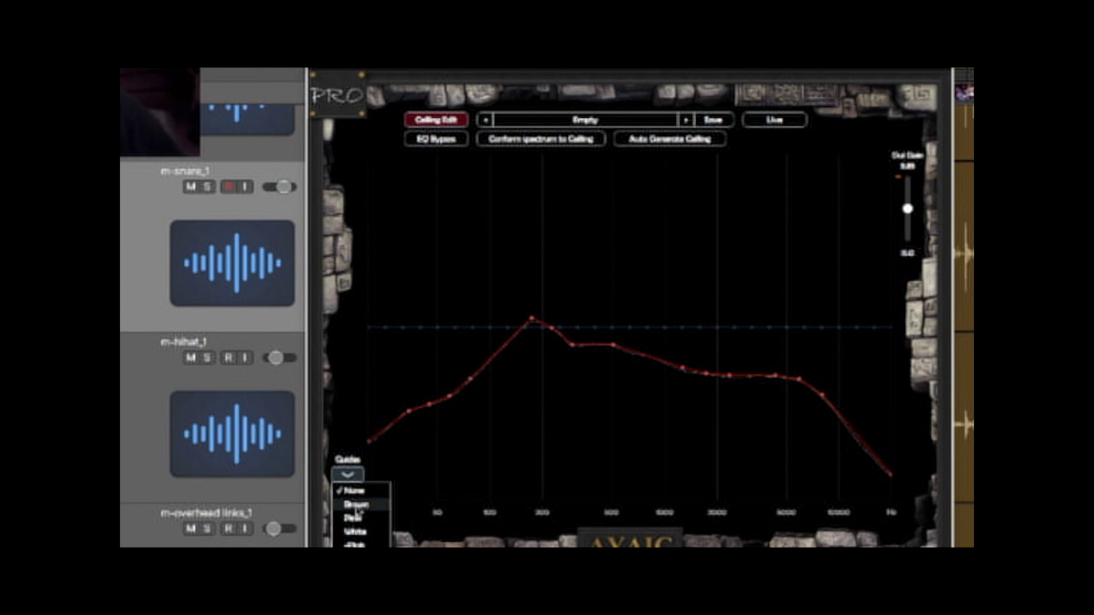
left_click(356, 505)
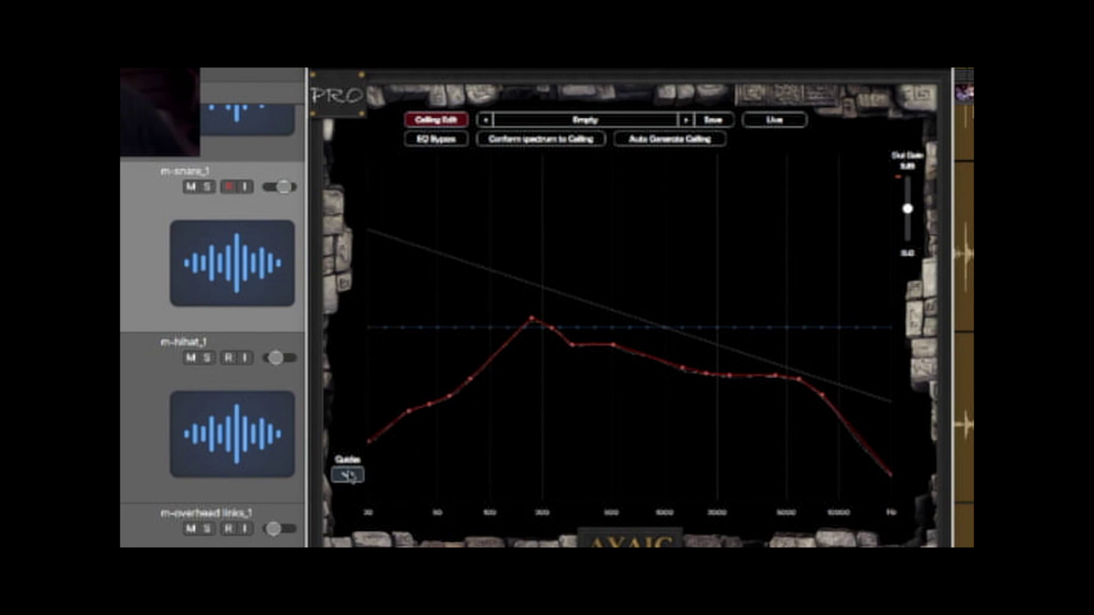
Compare the pink and white noise guides, then return to brown noise.
left_click(347, 474)
left_click(353, 518)
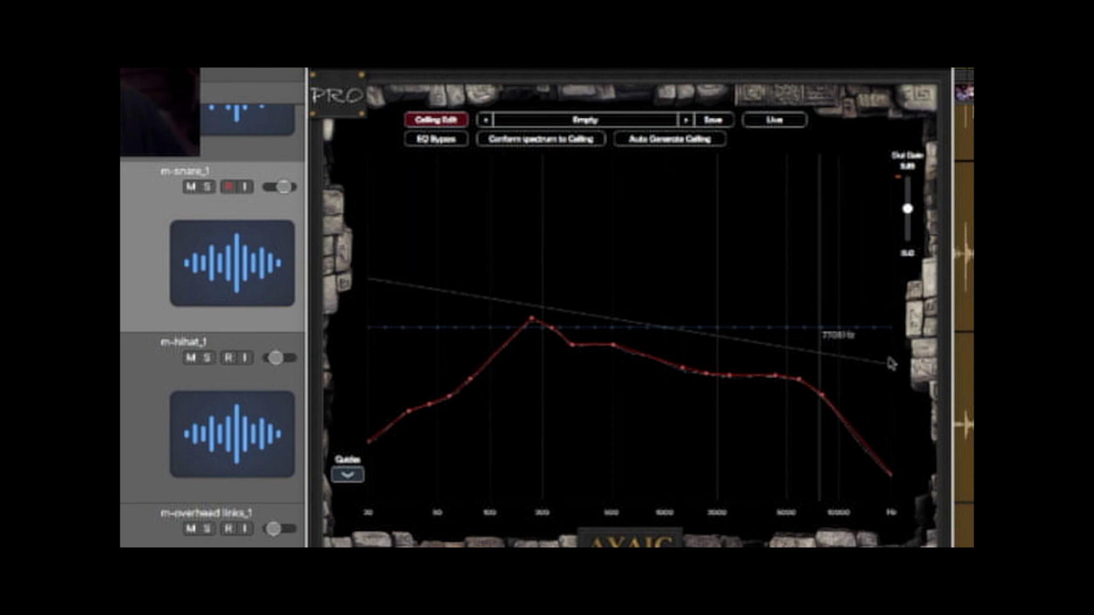
left_click(347, 477)
left_click(355, 531)
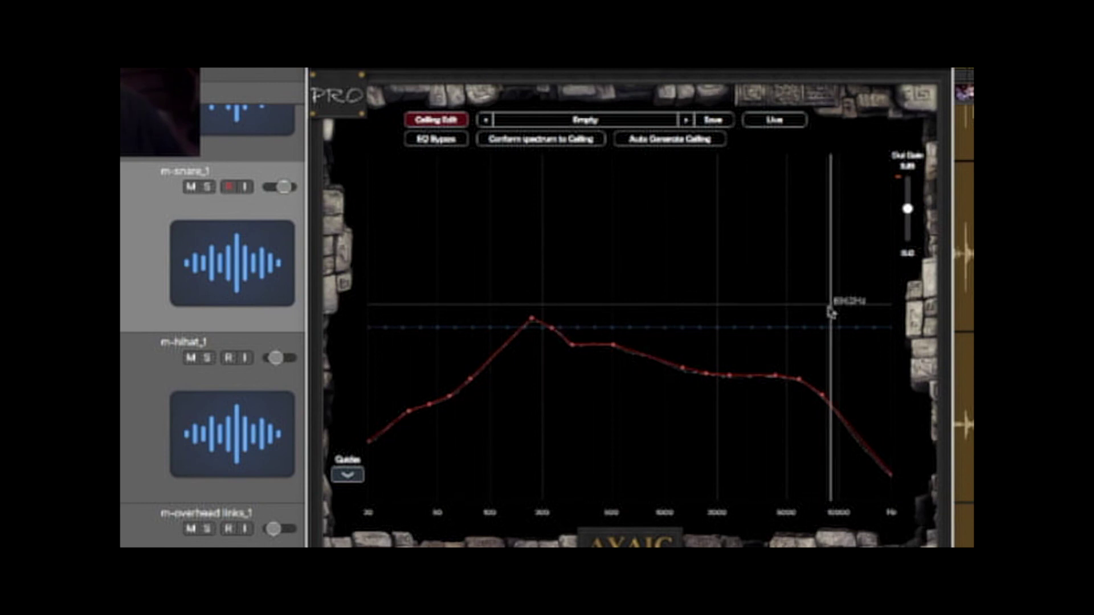
left_click(349, 476)
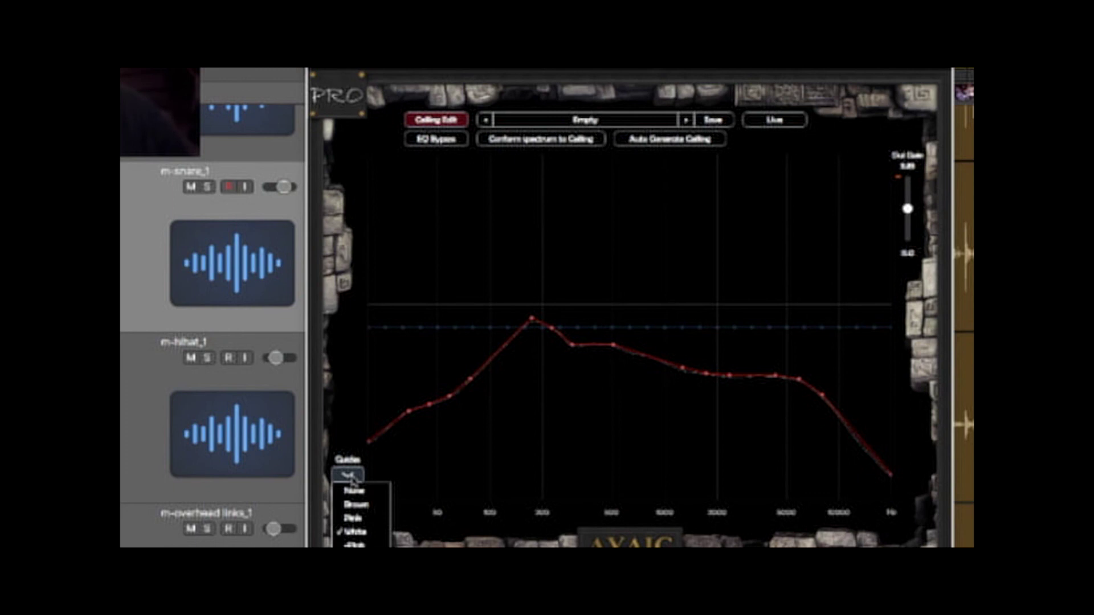
left_click(354, 506)
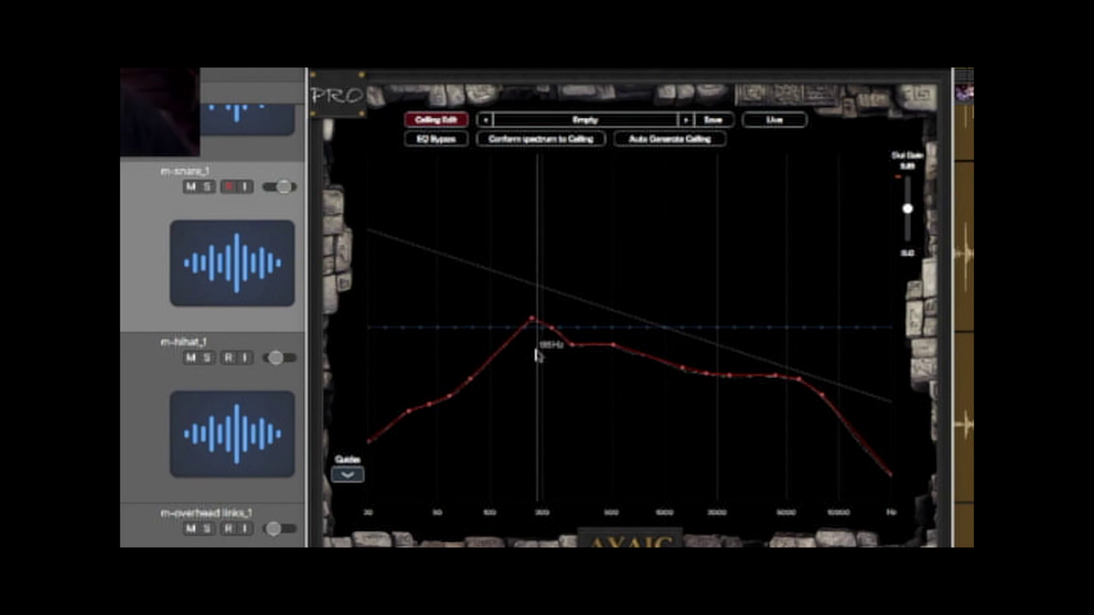
Drag the ceiling nodes up toward the brown-noise slope near 270 Hz and lower those above 2.3 kHz.
mouse_move(539, 355)
left_mouse_down()
mouse_move(515, 185)
mouse_move(496, 297)
left_mouse_up()
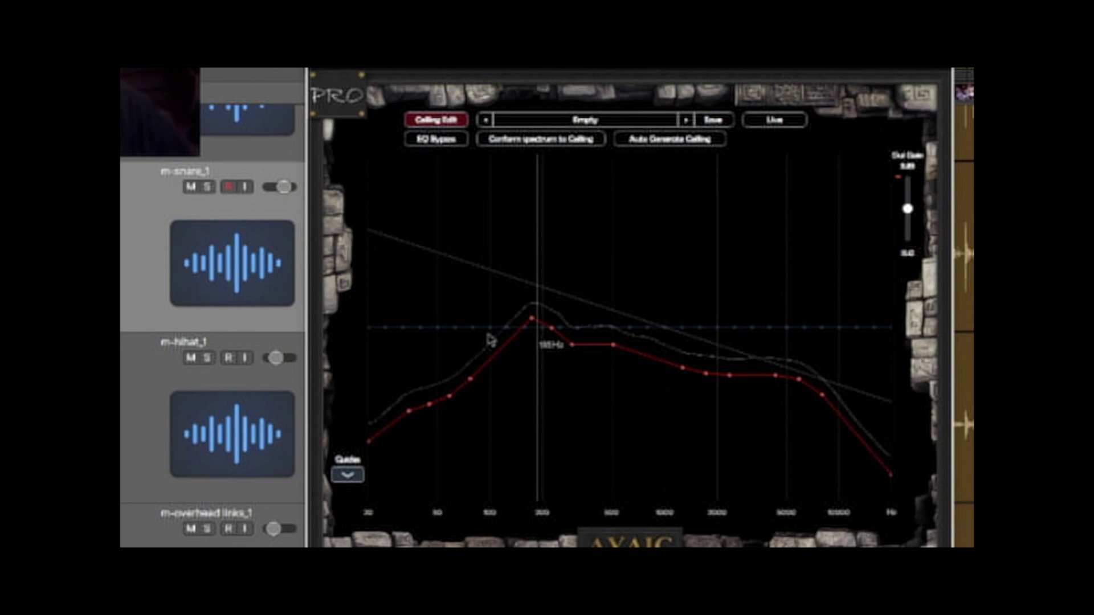
mouse_move(487, 295)
left_mouse_down()
mouse_move(489, 188)
mouse_move(488, 432)
mouse_move(493, 159)
mouse_move(501, 240)
mouse_move(489, 345)
left_mouse_up()
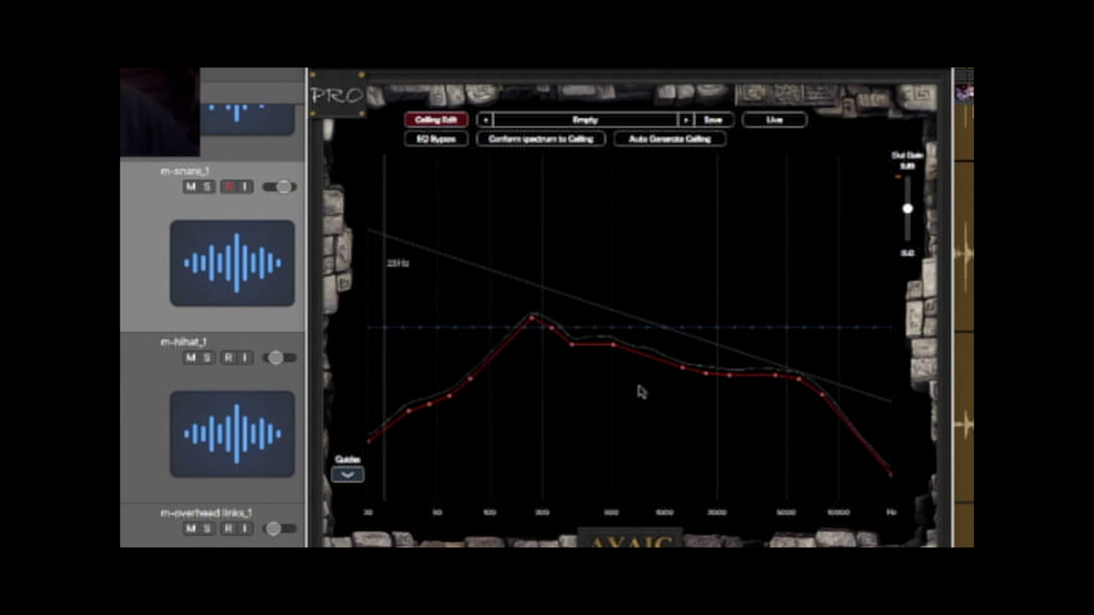
mouse_move(573, 354)
left_mouse_down()
mouse_move(581, 318)
mouse_move(589, 344)
mouse_move(559, 327)
mouse_move(560, 302)
mouse_move(541, 342)
left_mouse_up()
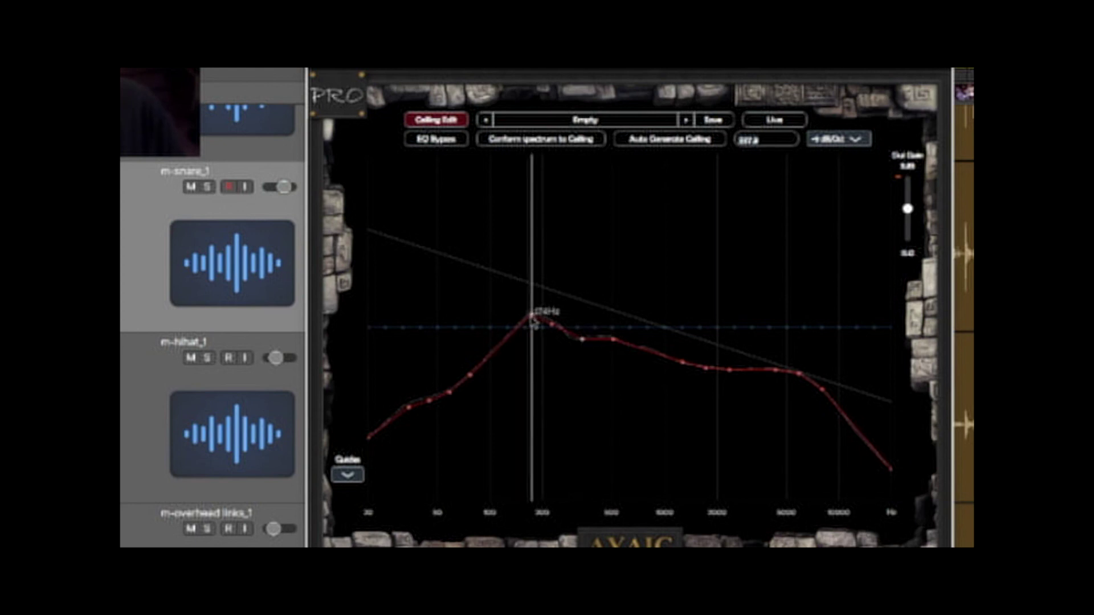
left_click_drag(534, 321, 539, 293)
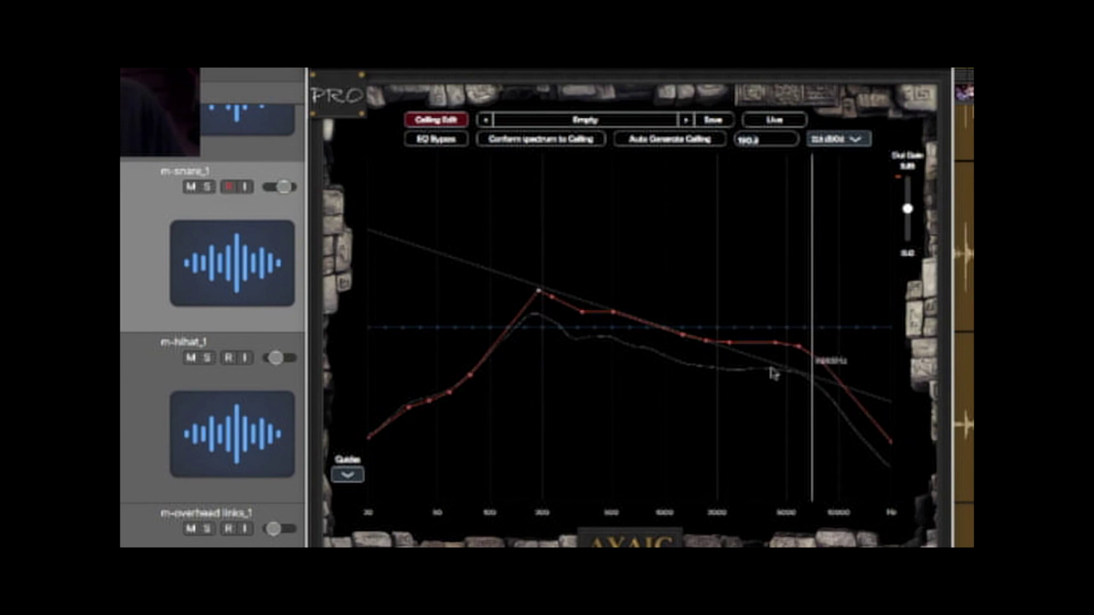
left_click_drag(745, 349, 735, 374)
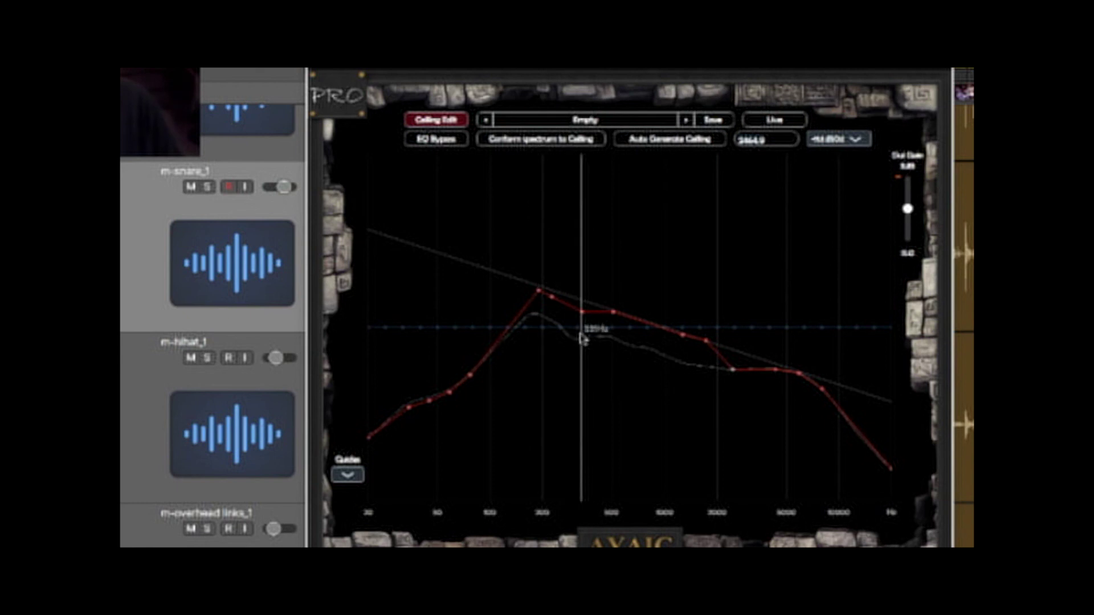
Conform the snare spectrum to the ceiling, raise the 200 Hz peak, and try a -7.5 dB/Oct slope.
left_click(554, 149)
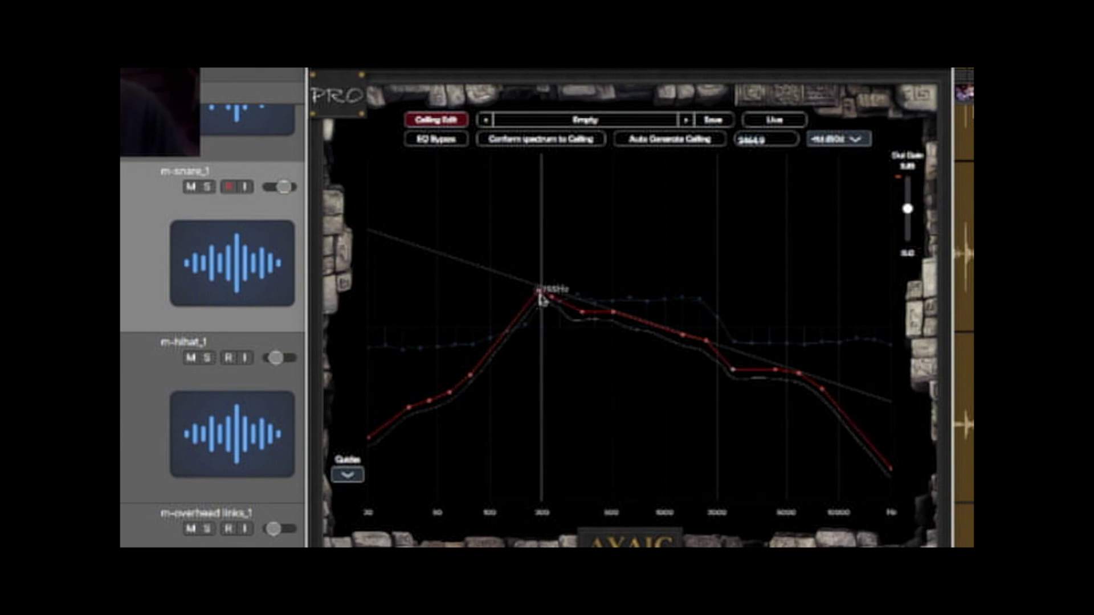
mouse_move(543, 304)
left_mouse_down()
mouse_move(544, 254)
mouse_move(537, 292)
left_mouse_up()
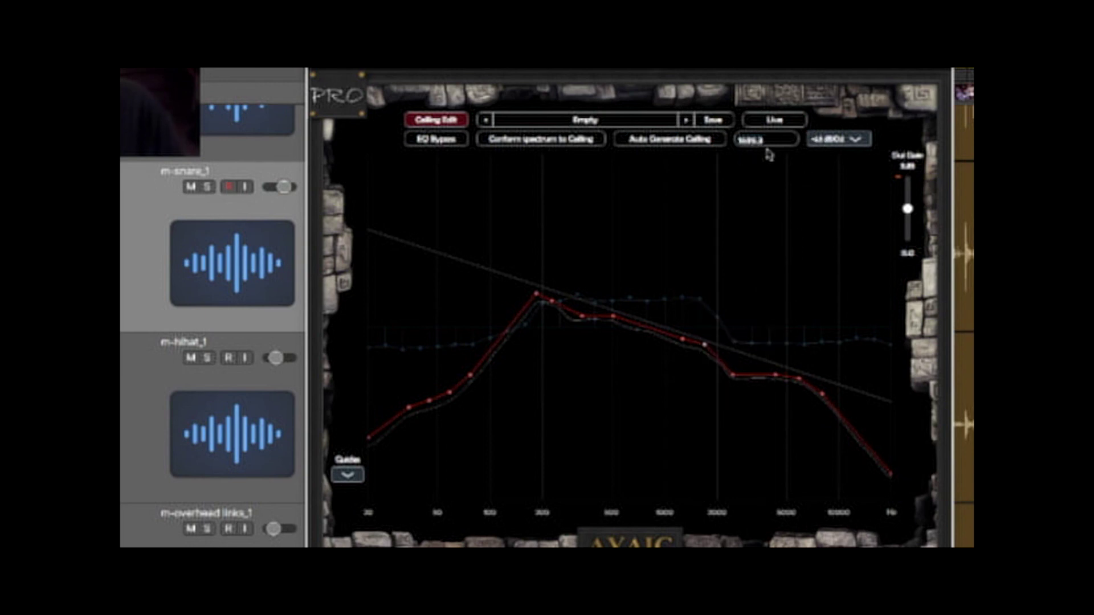
left_click(828, 143)
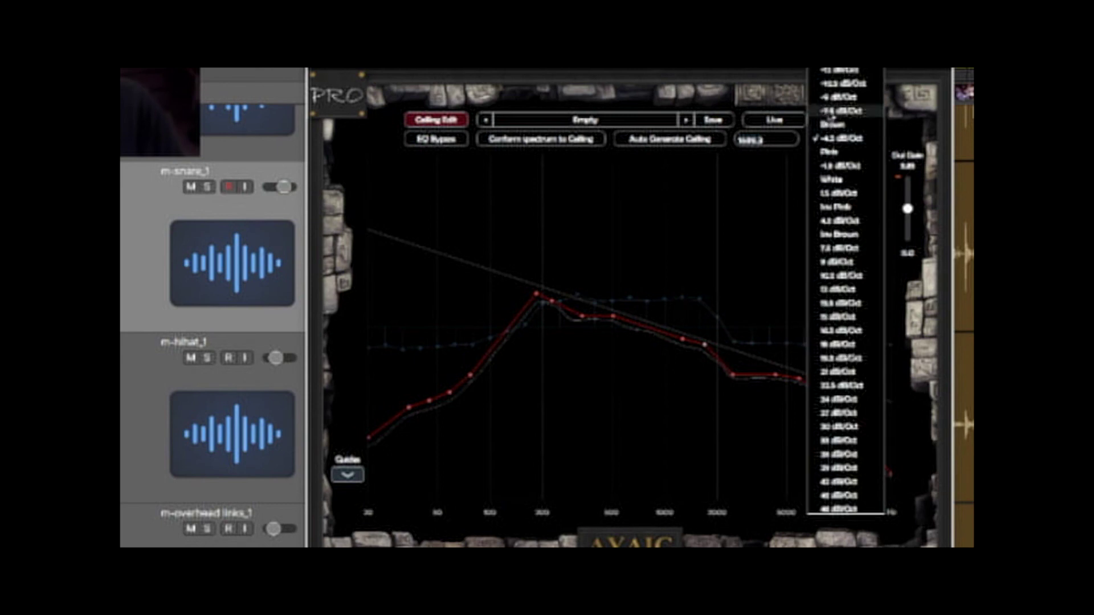
left_click(832, 112)
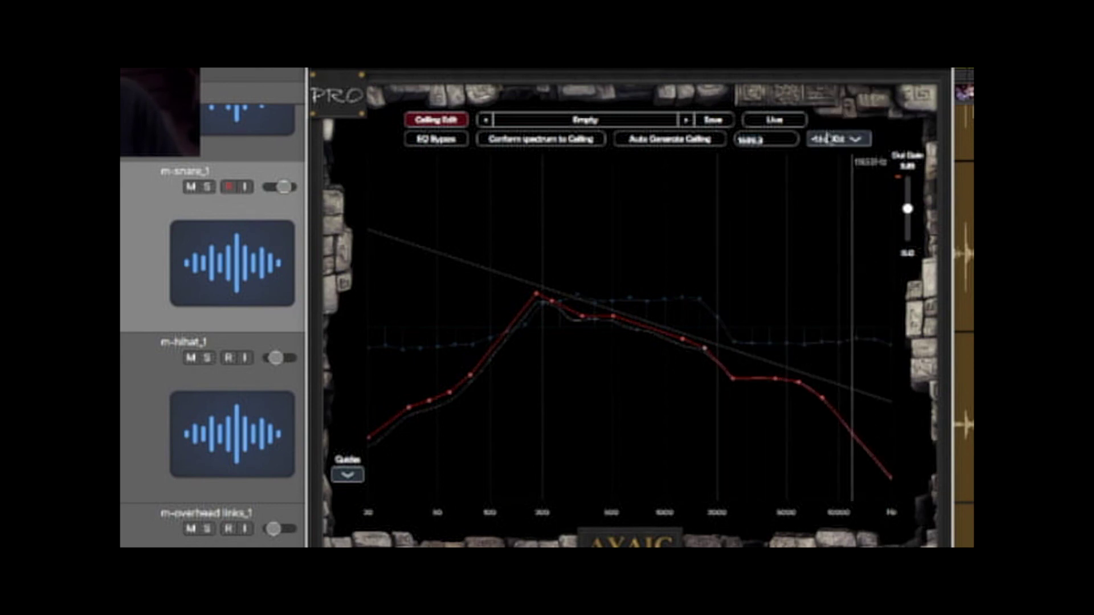
Restore the previous ceiling slope and conform the snare spectrum to the ceiling again.
left_click(836, 141)
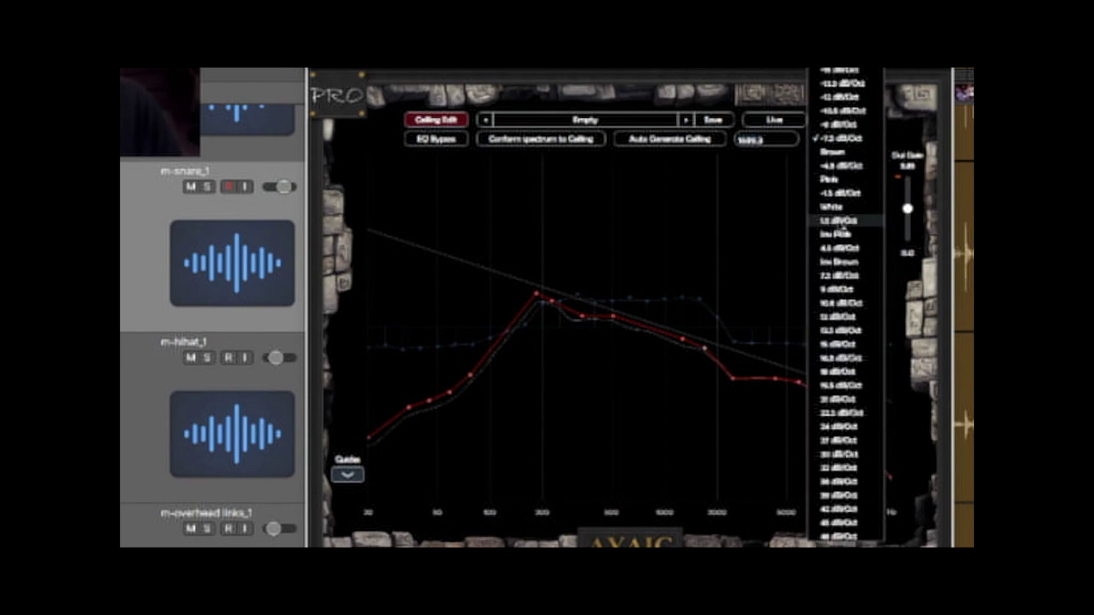
left_click(838, 250)
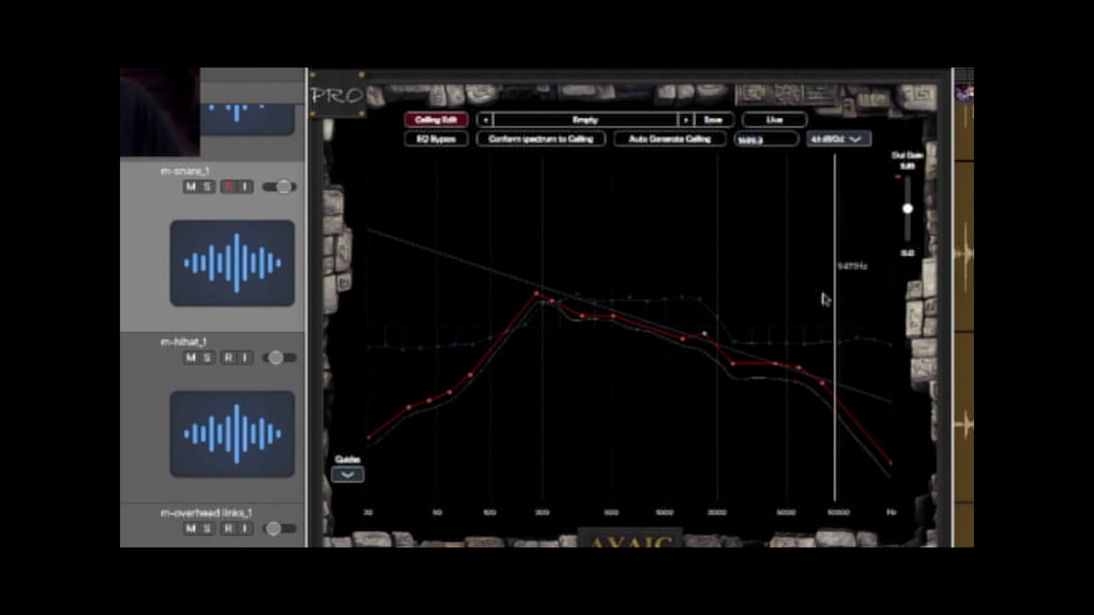
left_click(559, 145)
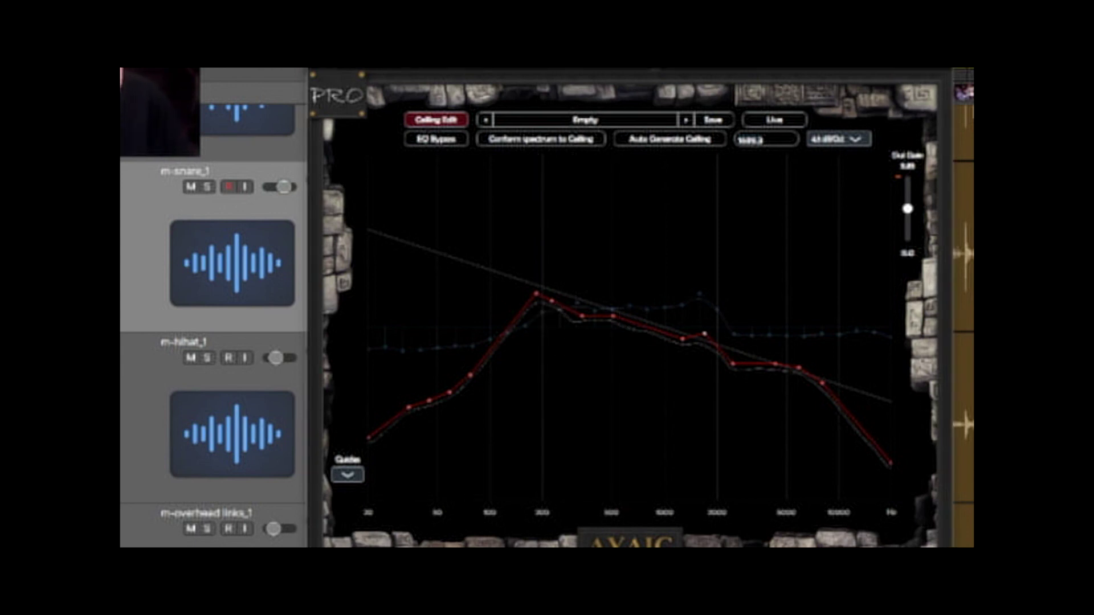
Play the snare with the ceiling EQ bypassed to compare against the processed sound.
key("space")
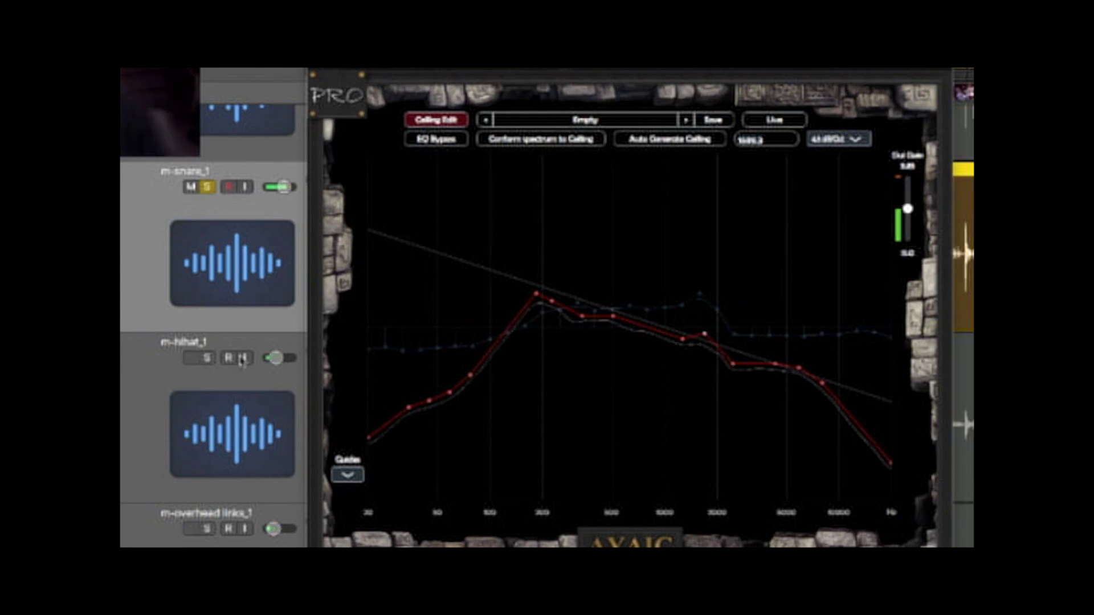
left_click(435, 141)
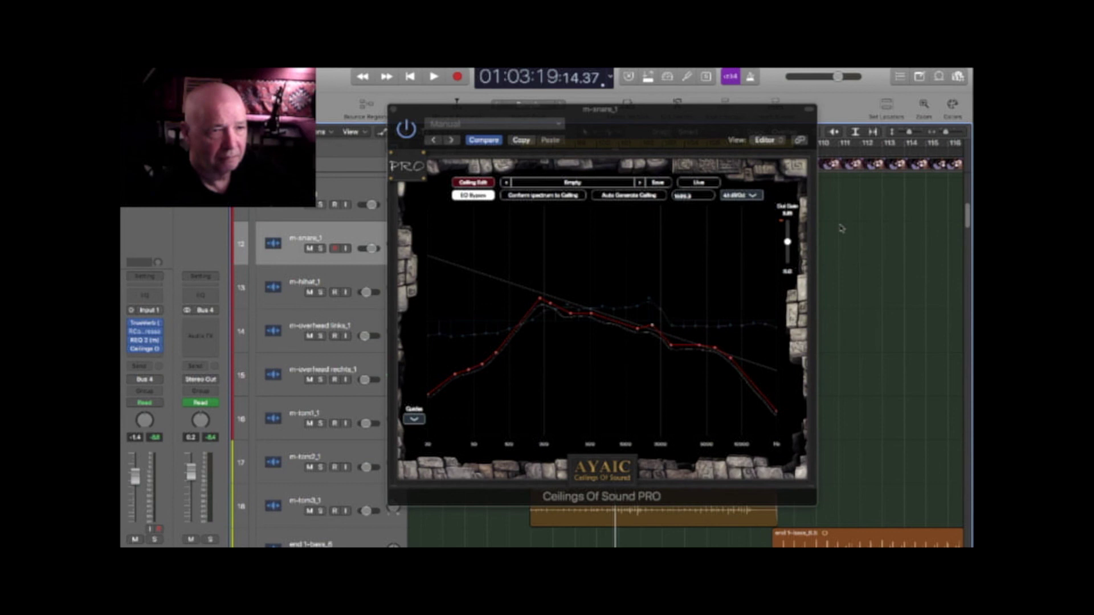
key("space")
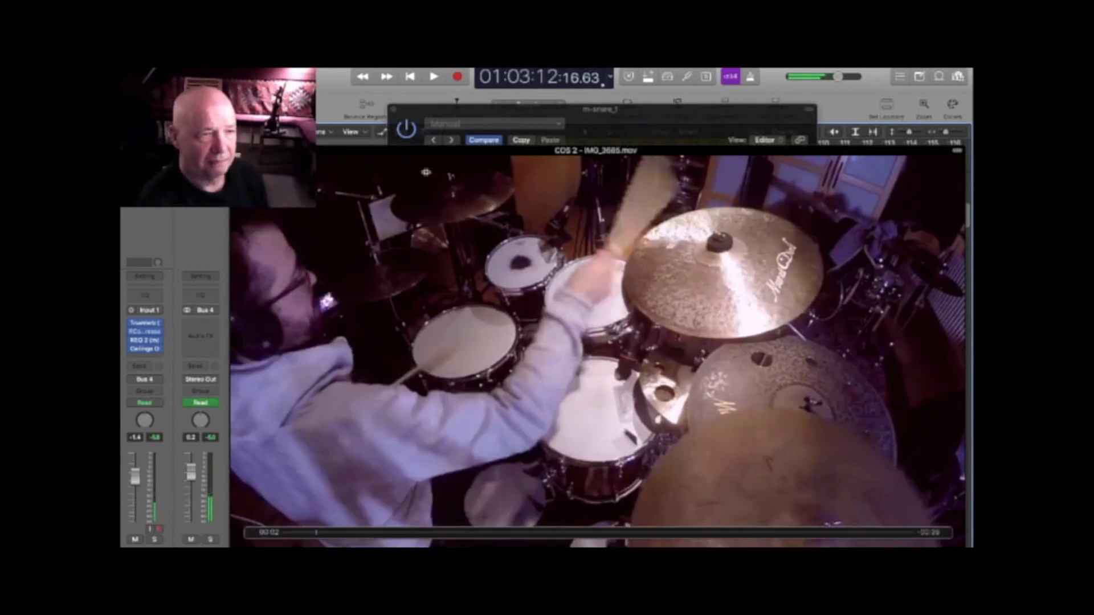
Play the drums with the snare ceiling applied alongside the drummer's video, then stop playback.
key("space")
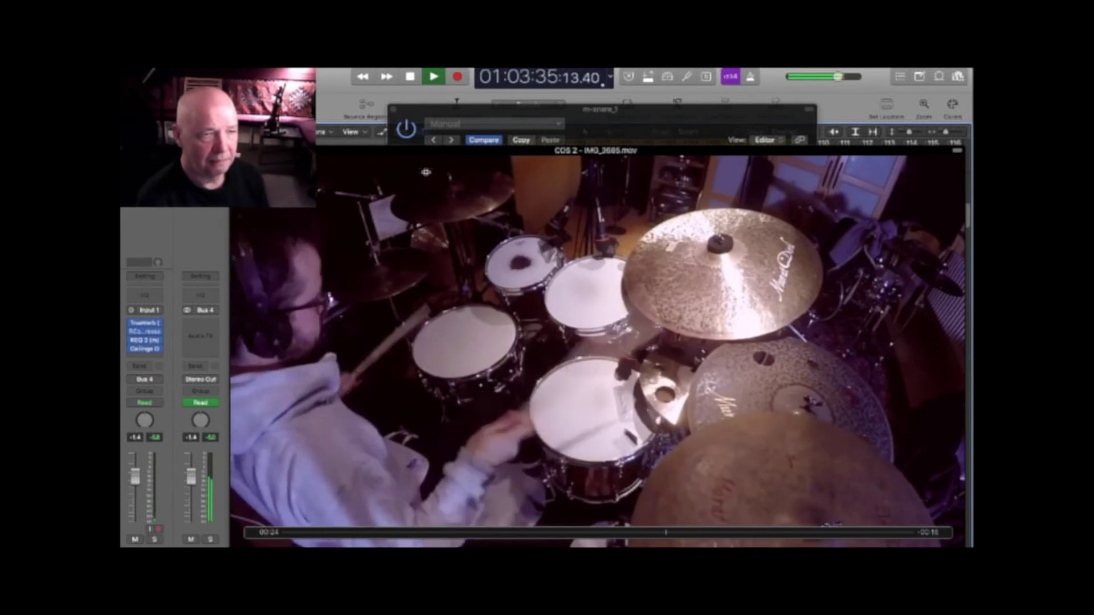
key("space")
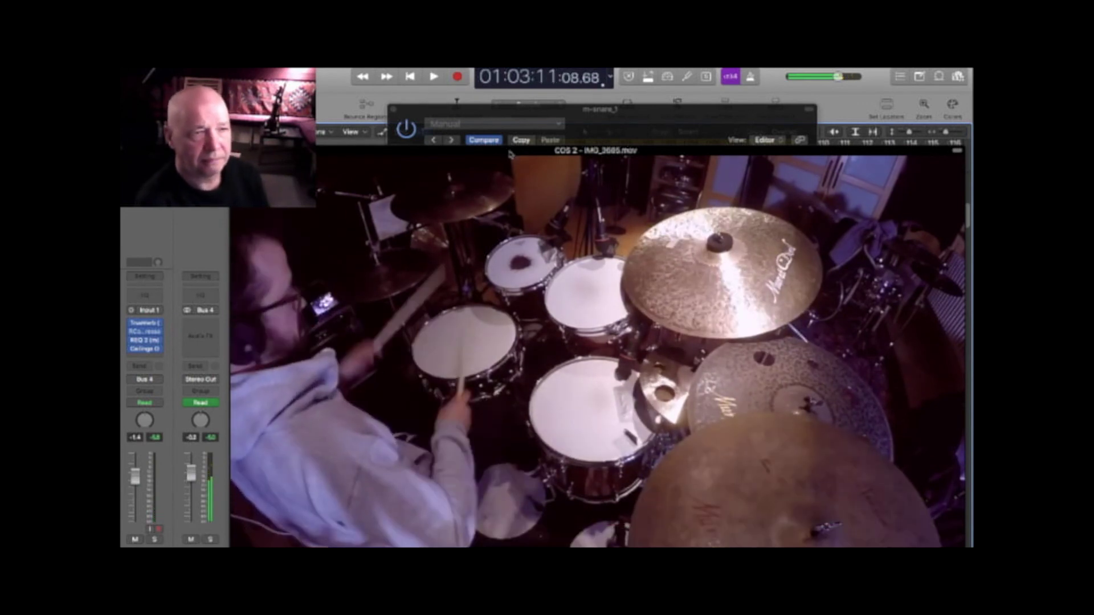
Close the drum video and the snare's Ceilings Of Sound PRO window, then scroll down the track list.
key("super+w")
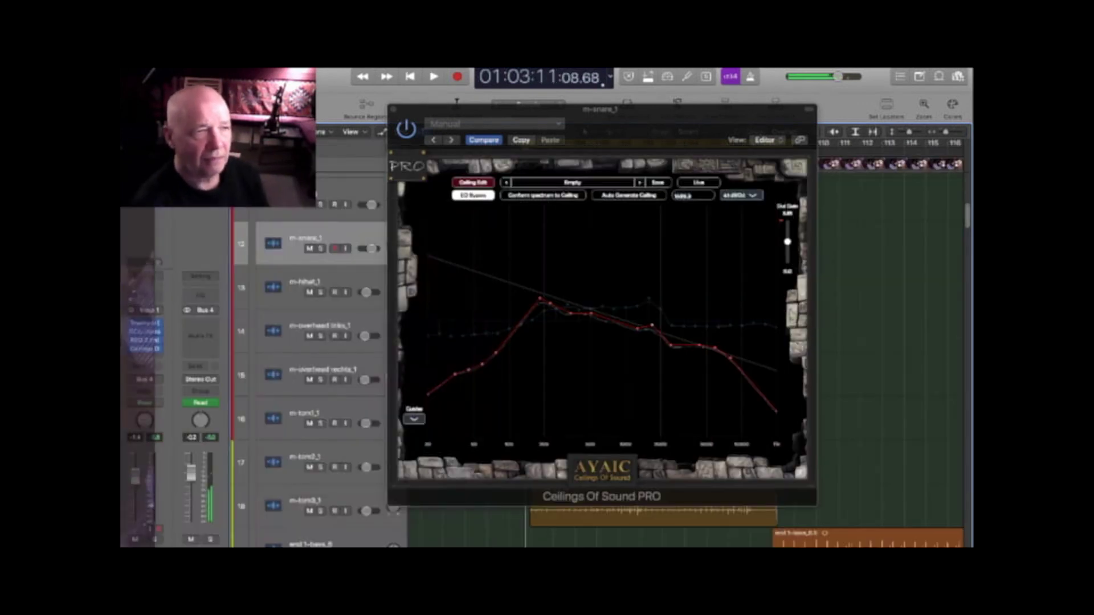
left_click(397, 114)
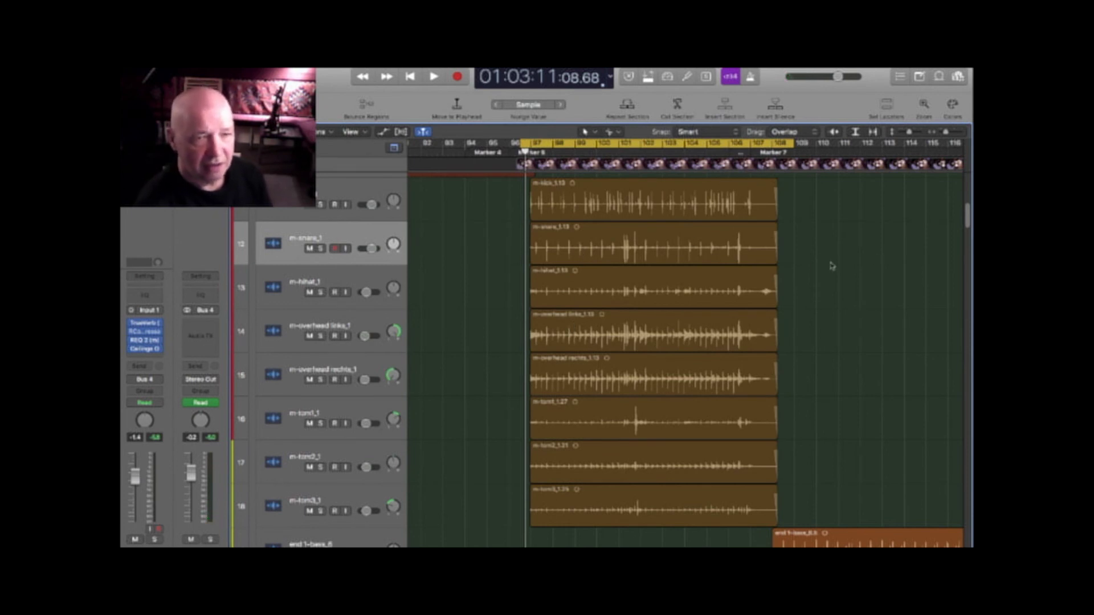
scroll(961, 261, "down", 5)
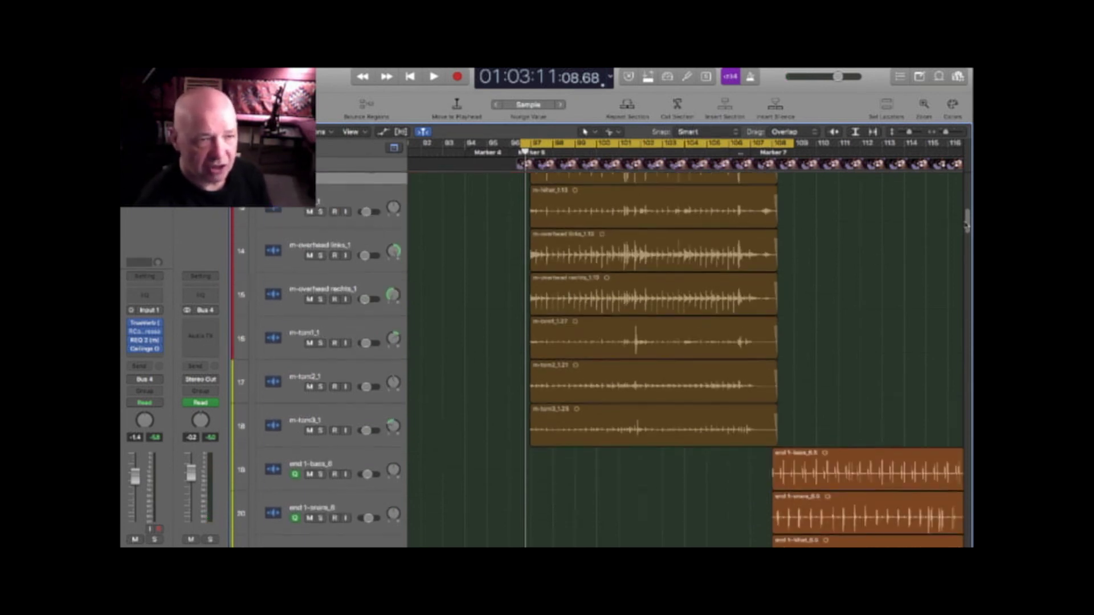
scroll(962, 261, "down", 5)
scroll(962, 261, "down", 5)
scroll(961, 261, "down", 5)
scroll(961, 261, "down", 5)
scroll(960, 285, "down", 3)
scroll(959, 285, "down", 2)
scroll(959, 288, "down", 2)
scroll(958, 291, "down", 2)
scroll(958, 294, "down", 2)
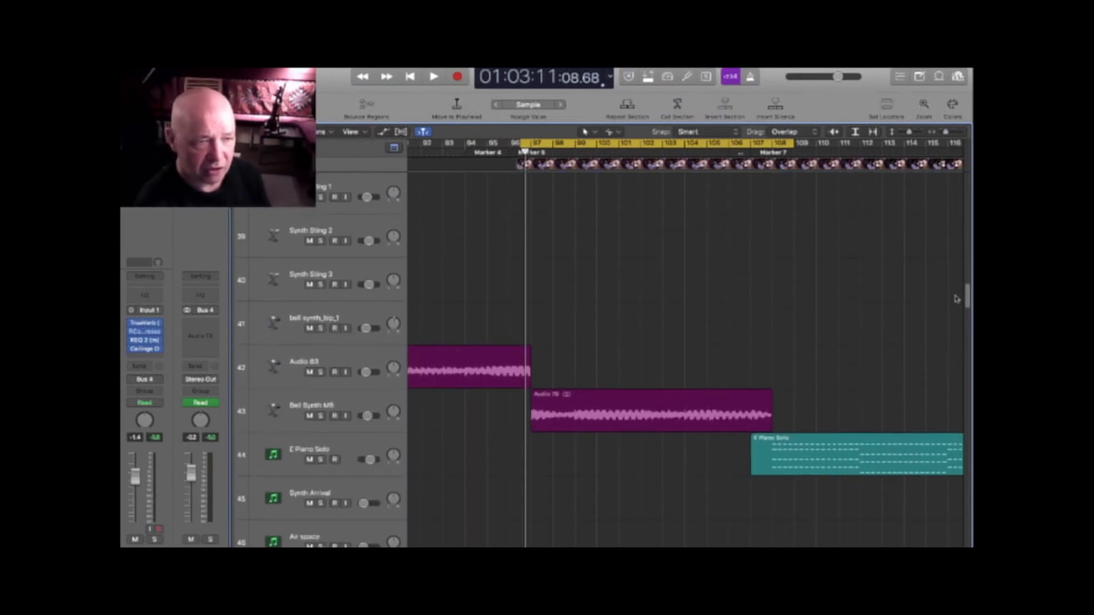
scroll(954, 308, "down", 10)
scroll(943, 342, "down", 10)
scroll(935, 370, "down", 10)
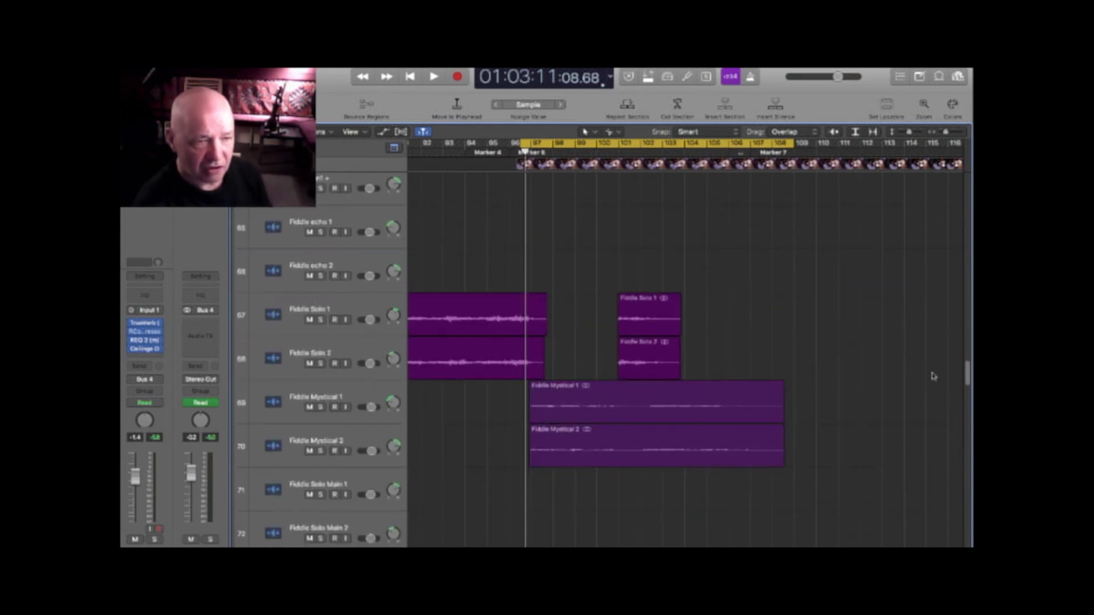
scroll(933, 376, "down", 8)
scroll(927, 408, "down", 6)
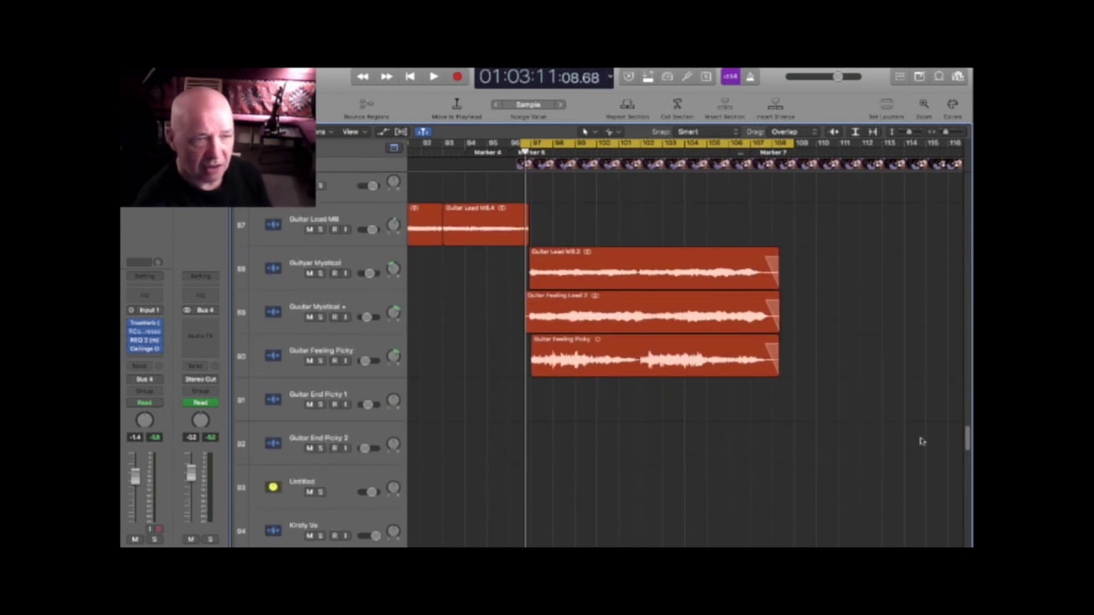
scroll(923, 441, "down", 5)
scroll(918, 456, "down", 5)
scroll(914, 481, "down", 4)
scroll(911, 488, "down", 4)
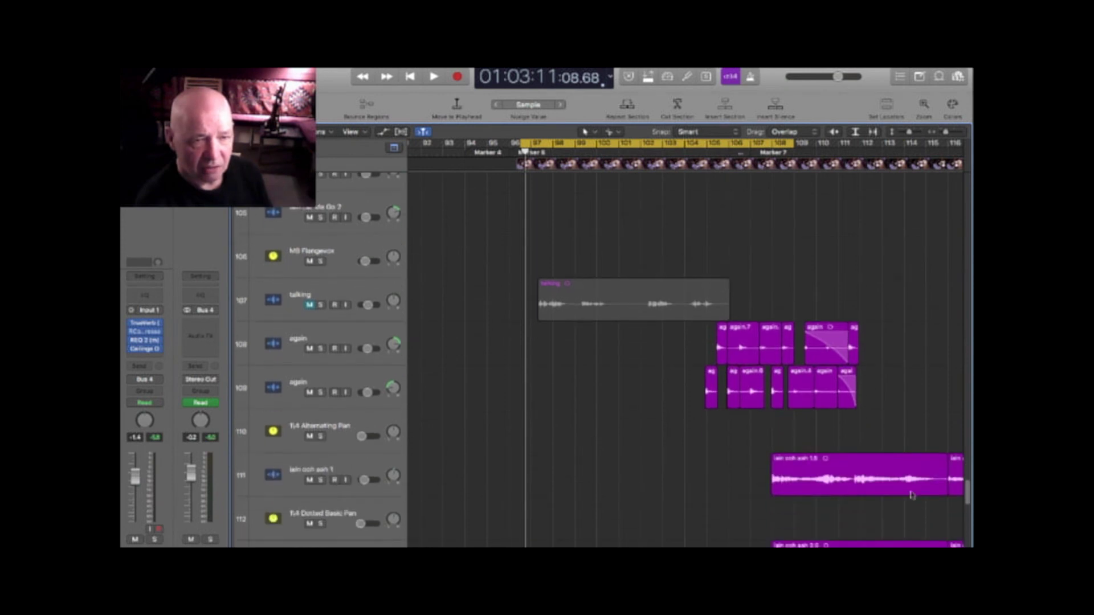
Scroll back up to the Drums folder tracks at the top of the arrangement.
scroll(912, 495, "up", 10)
scroll(911, 502, "up", 10)
scroll(909, 513, "up", 10)
scroll(907, 342, "up", 10)
scroll(908, 195, "up", 5)
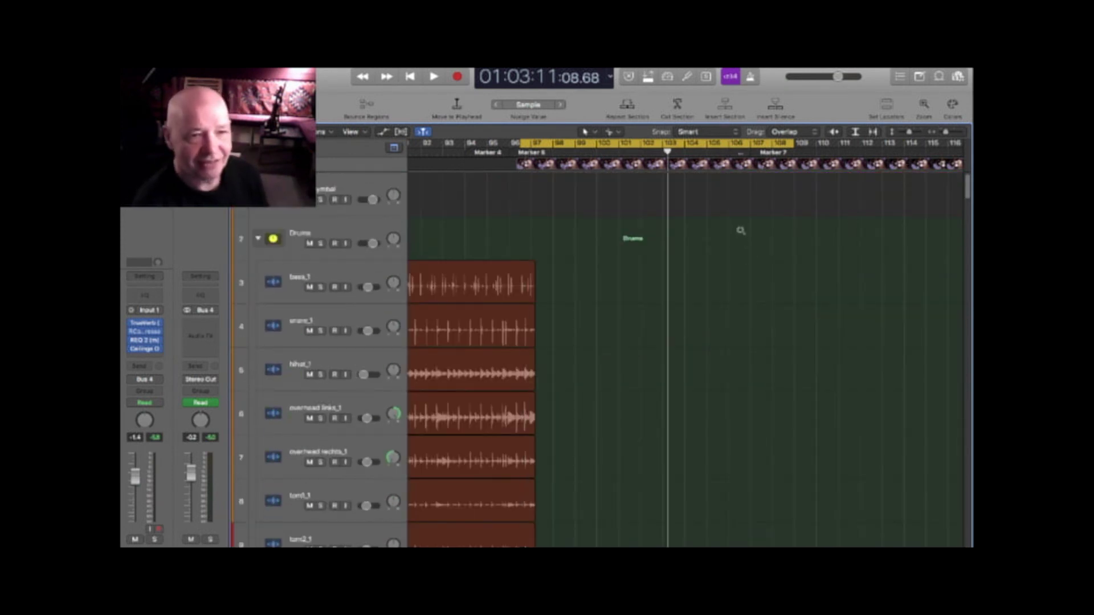